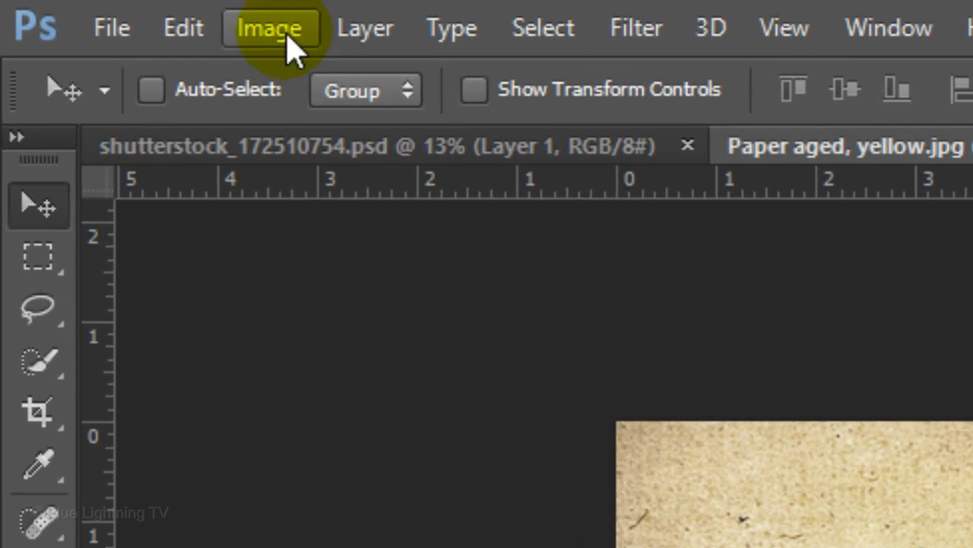
- Resize the aged paper image to 6600 × 4200 px (22 × 14 in) at 300 ppi
{"action": "left_click", "coordinate": [289, 34]}
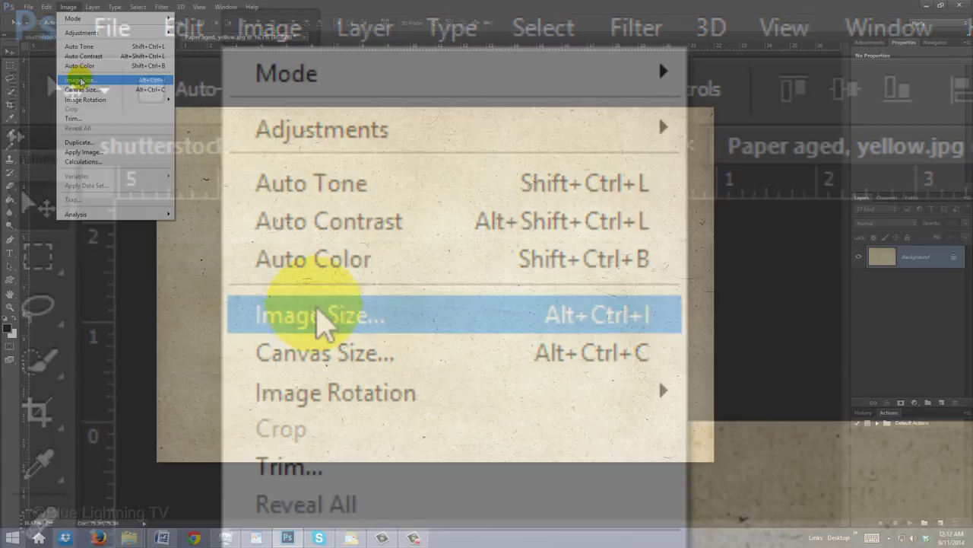
{"action": "left_click", "coordinate": [321, 320]}
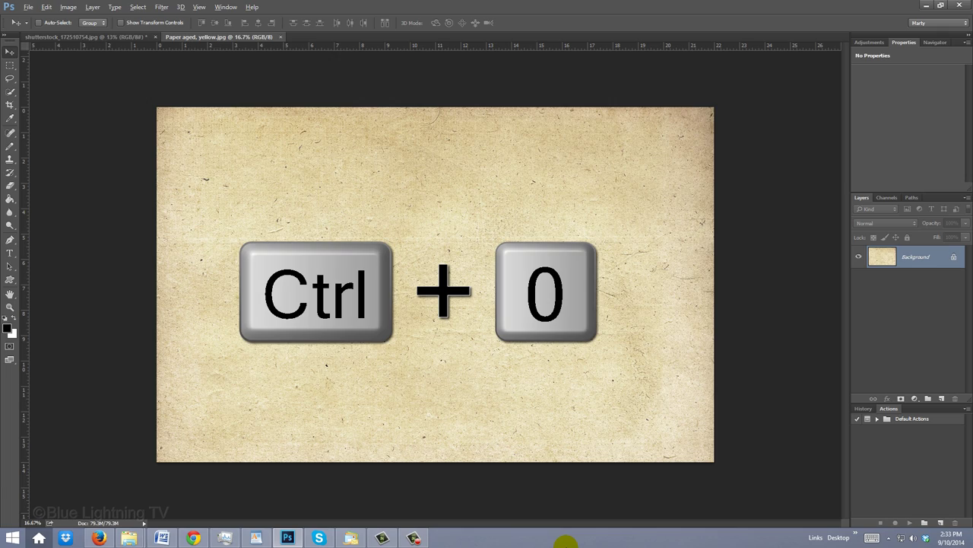
- Fit the view, unlock the Background, rename it 'Paper texture' and hide it
{"action": "key", "text": "ctrl+0"}
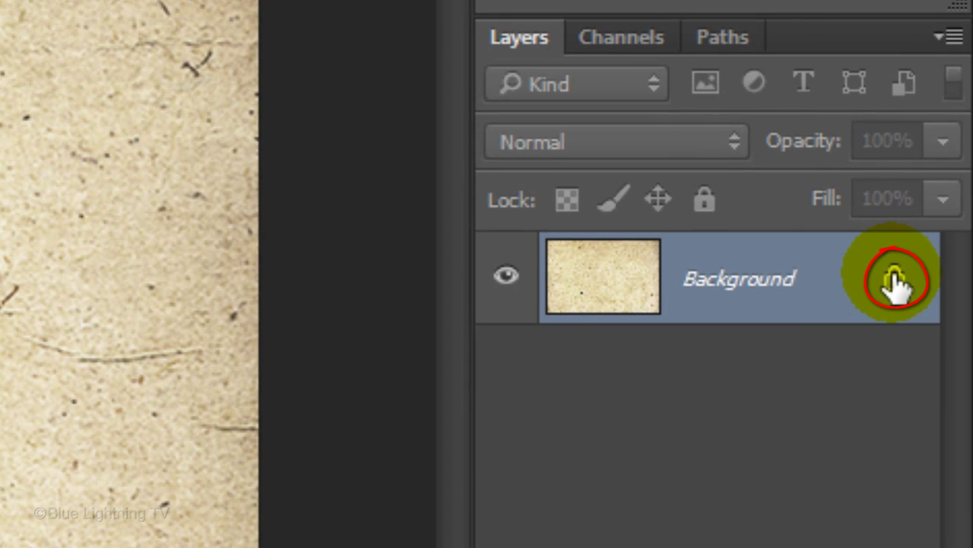
{"action": "left_click", "coordinate": [894, 280]}
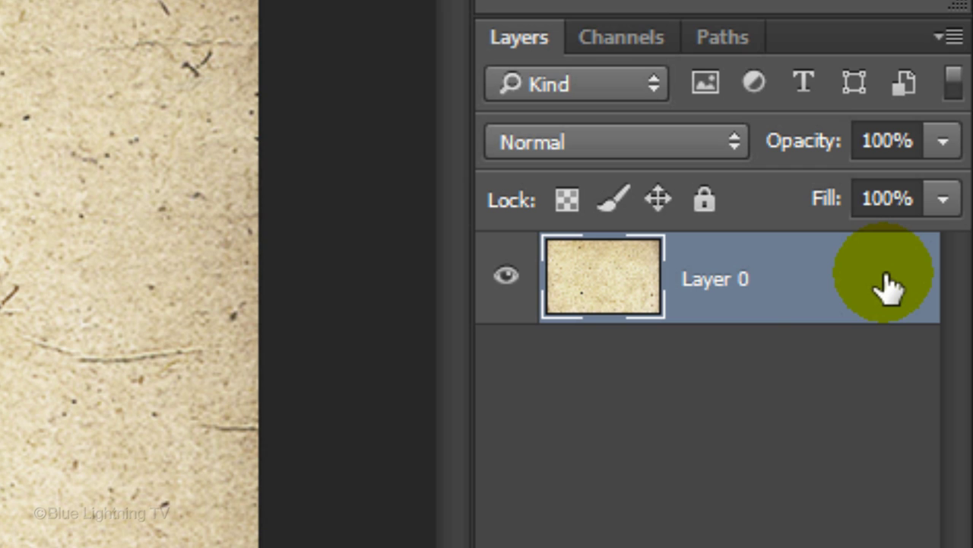
{"action": "double_click", "coordinate": [738, 280]}
{"action": "type", "text": "Paper texture"}
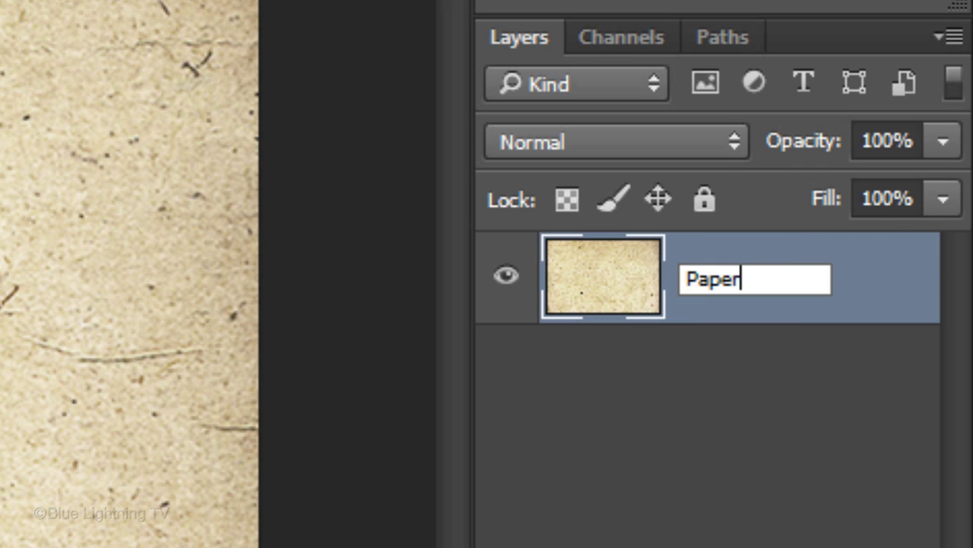
{"action": "key", "text": "Return"}
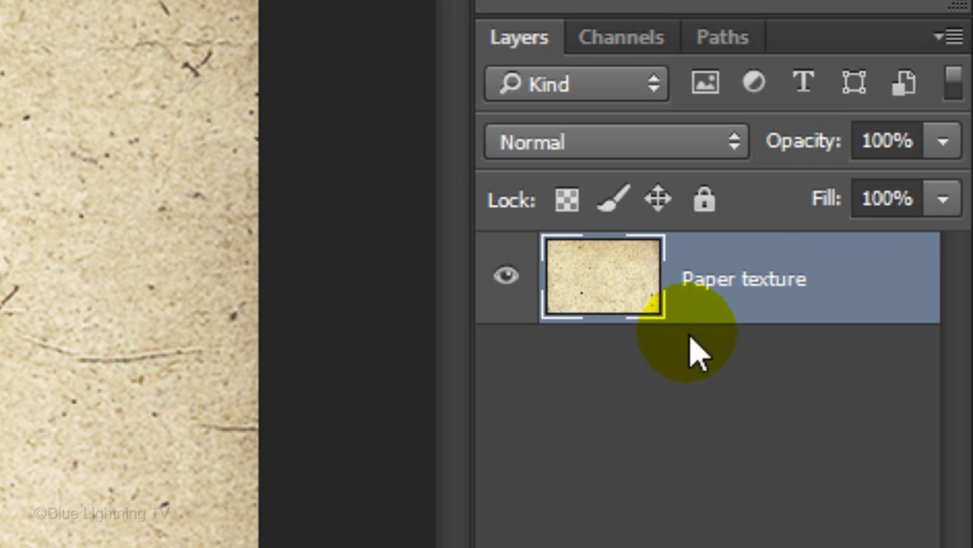
{"action": "left_click", "coordinate": [506, 276]}
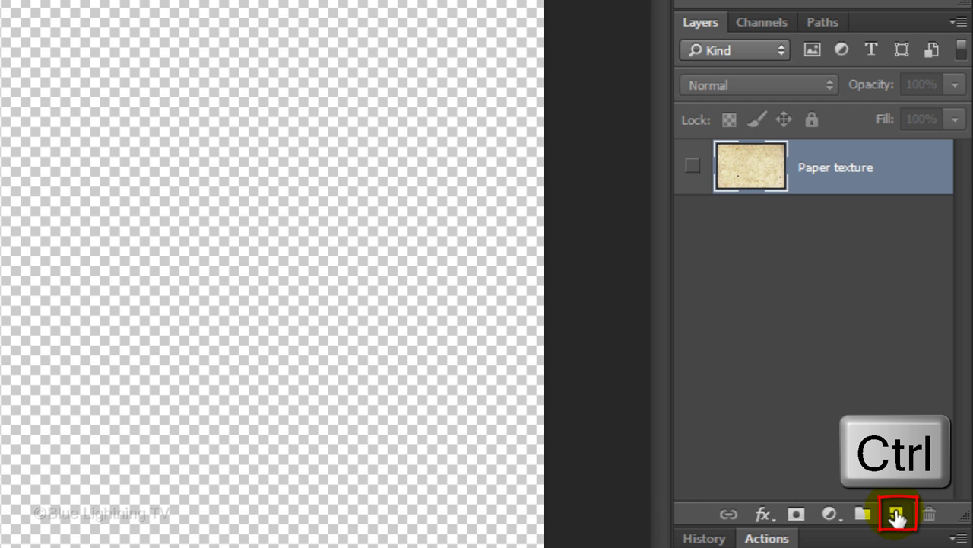
- Add Layer 1 beneath Paper texture and fill it with default black
{"action": "left_click", "coordinate": [898, 515], "text": "ctrl"}
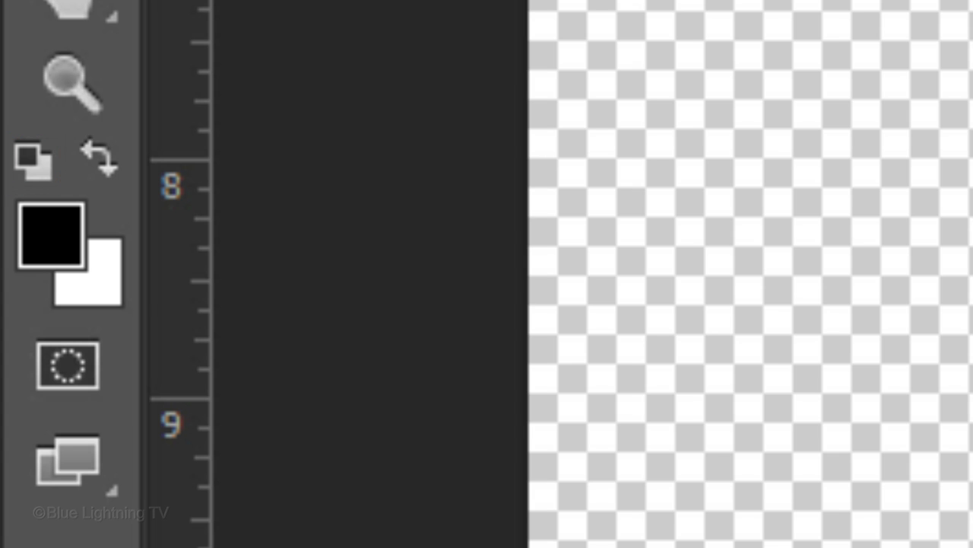
{"action": "key", "text": "d"}
{"action": "key", "text": "alt+Delete"}
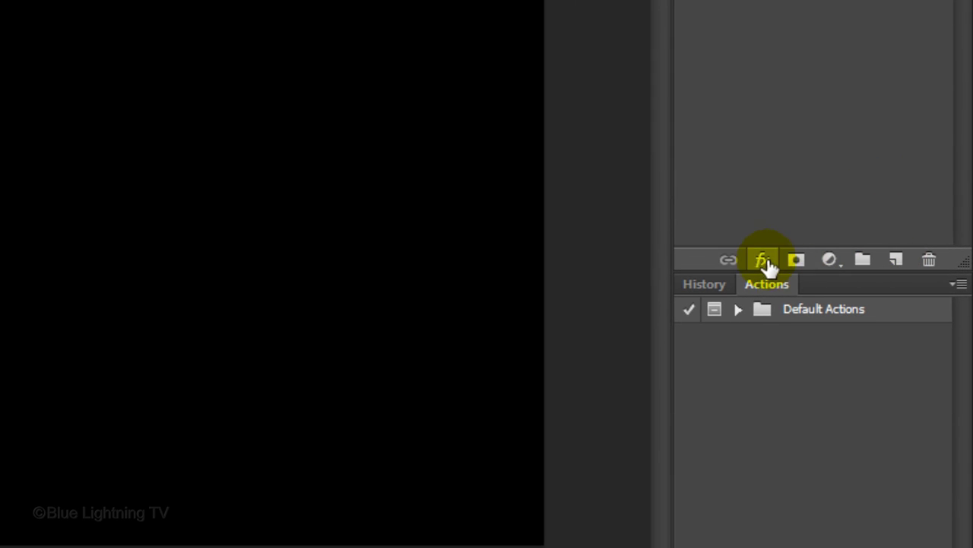
- Add a Black, White gradient overlay to Layer 1 with its dark stop set to green 266411
{"action": "left_click", "coordinate": [764, 259]}
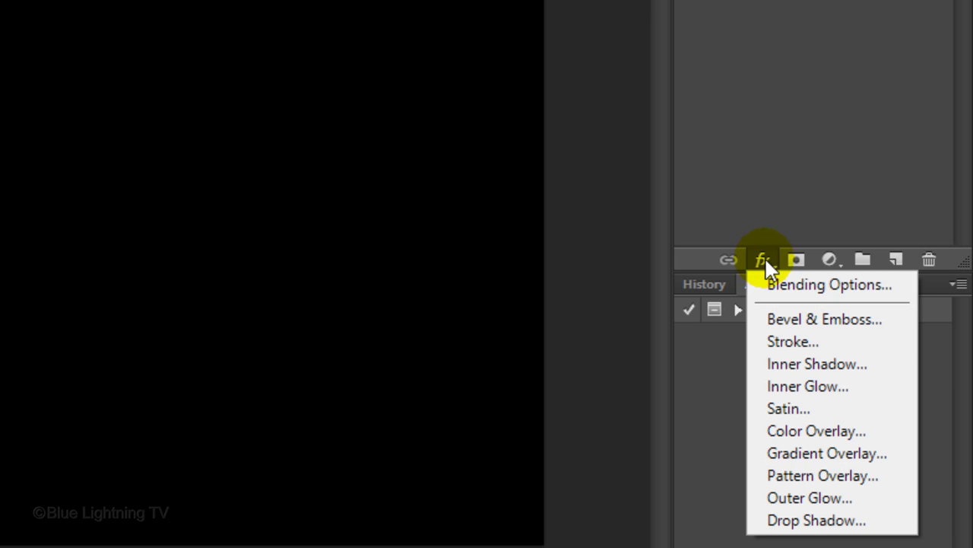
{"action": "left_click", "coordinate": [800, 450]}
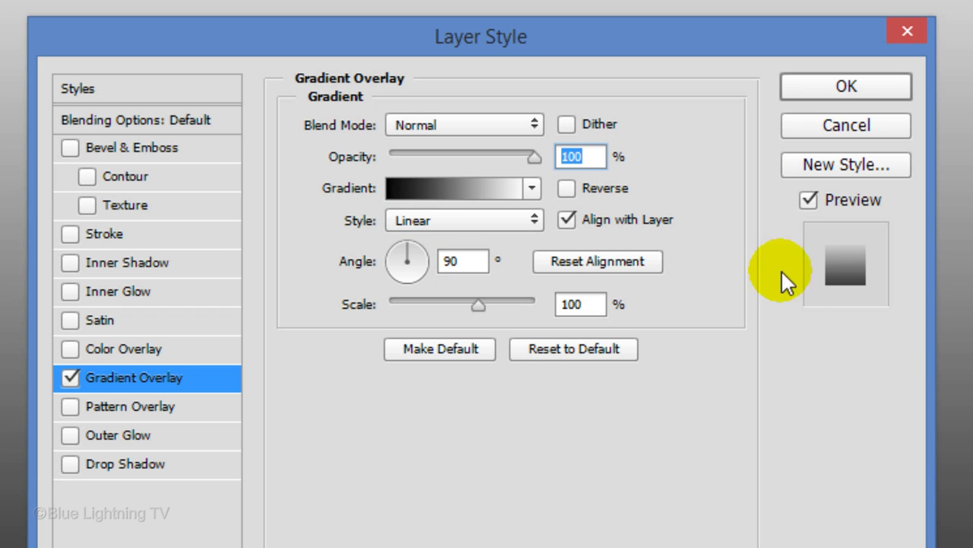
{"action": "left_click", "coordinate": [484, 195]}
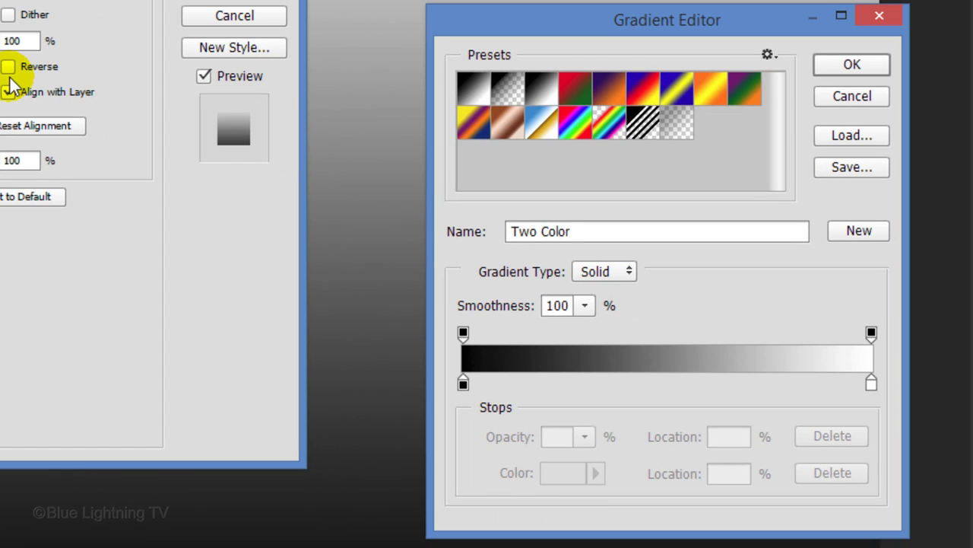
{"action": "left_click", "coordinate": [544, 90]}
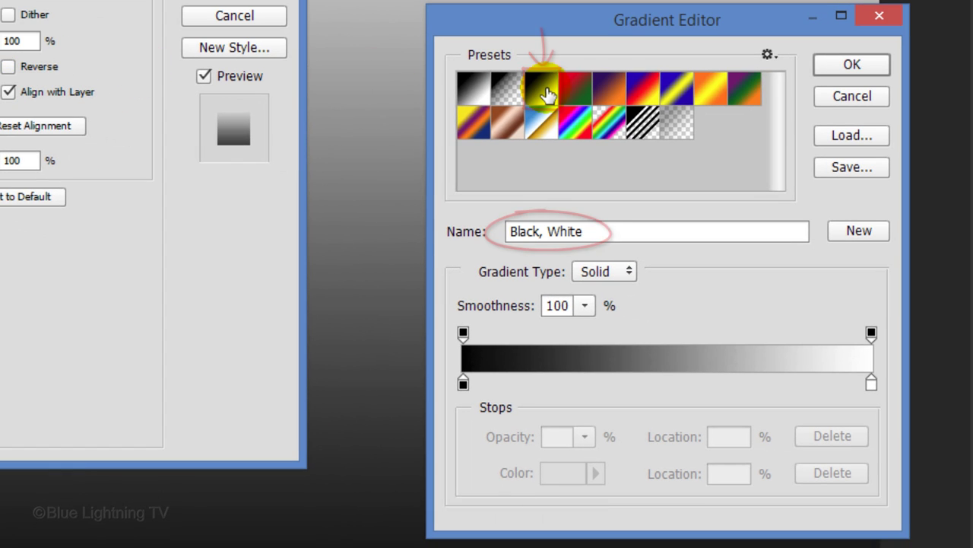
{"action": "left_click", "coordinate": [462, 383]}
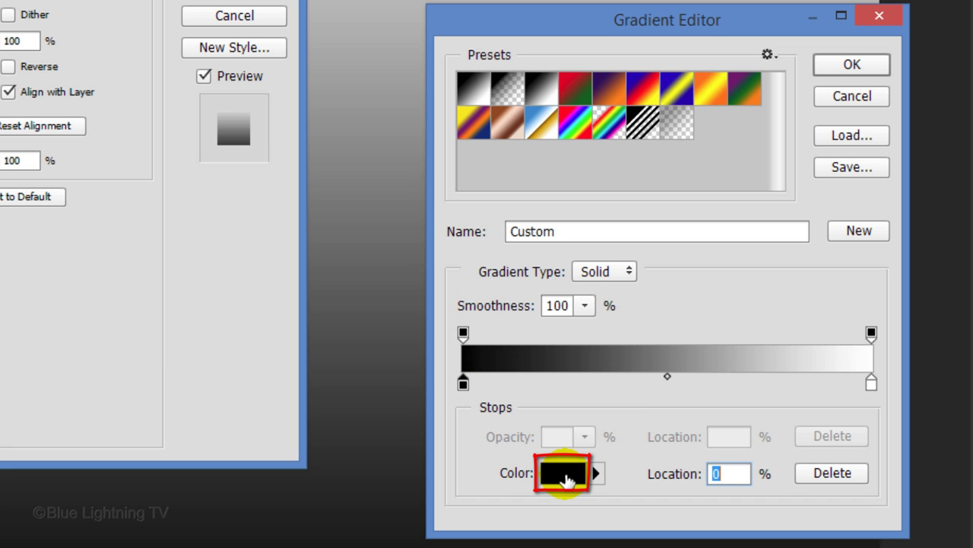
{"action": "left_click", "coordinate": [565, 475]}
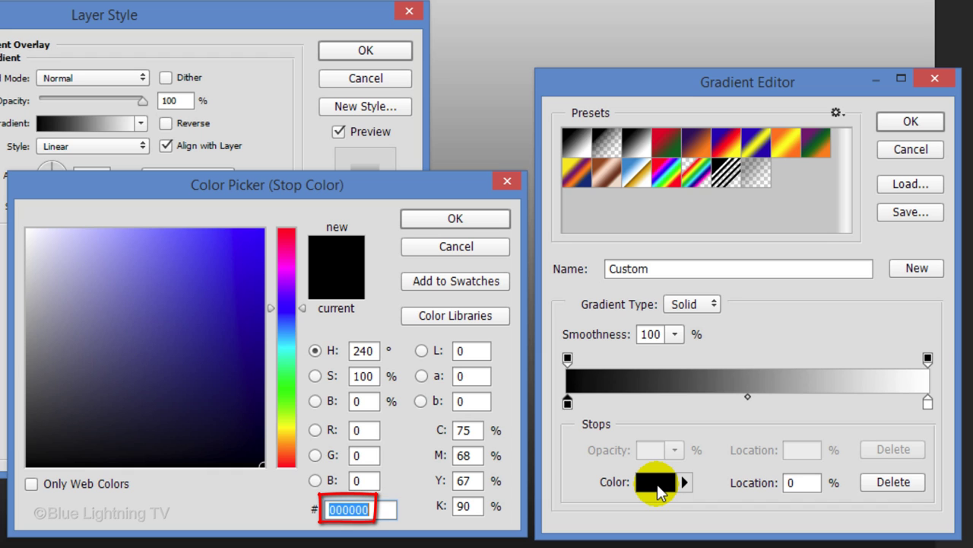
{"action": "type", "text": "26"}
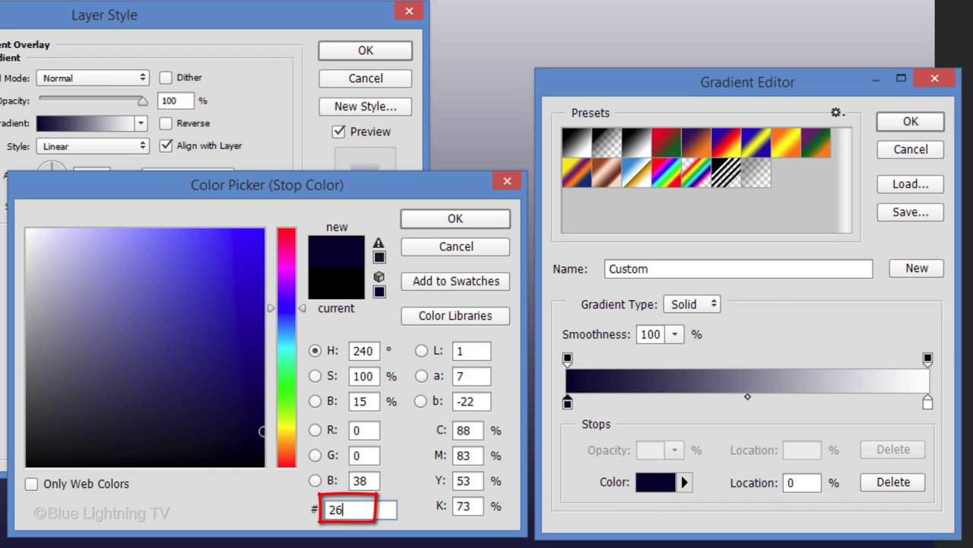
{"action": "type", "text": "6411"}
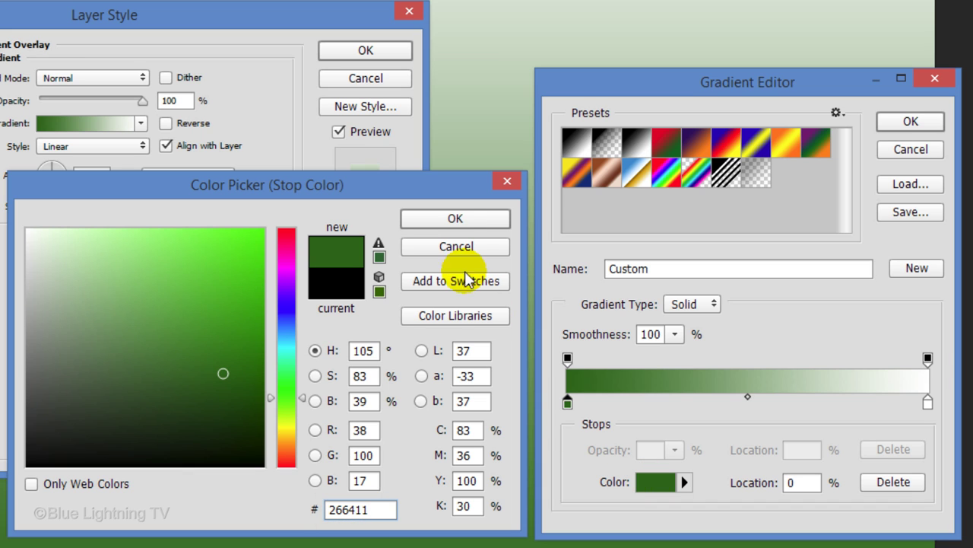
{"action": "left_click", "coordinate": [456, 219]}
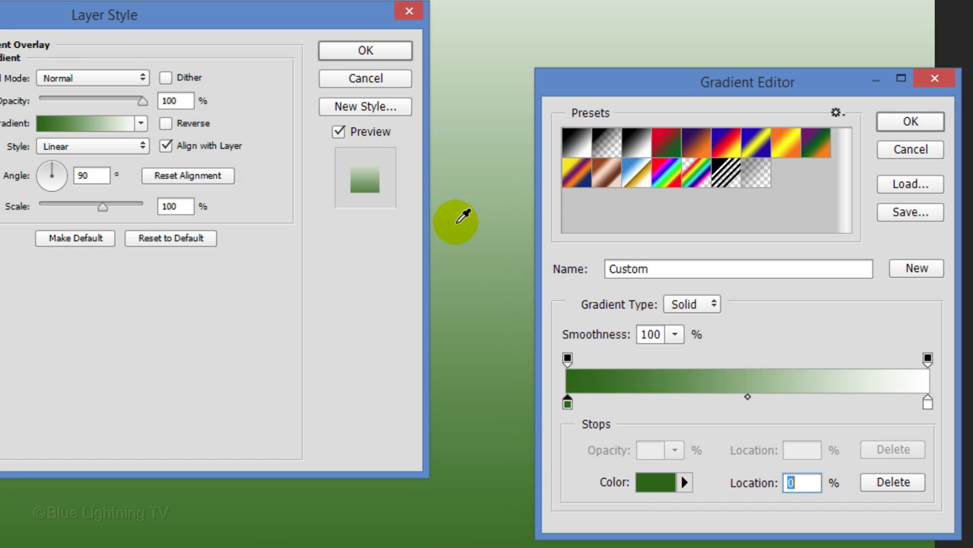
- Set the gradient's right stop to navy 113064 and commit the overlay on Layer 1
{"action": "left_click", "coordinate": [928, 403]}
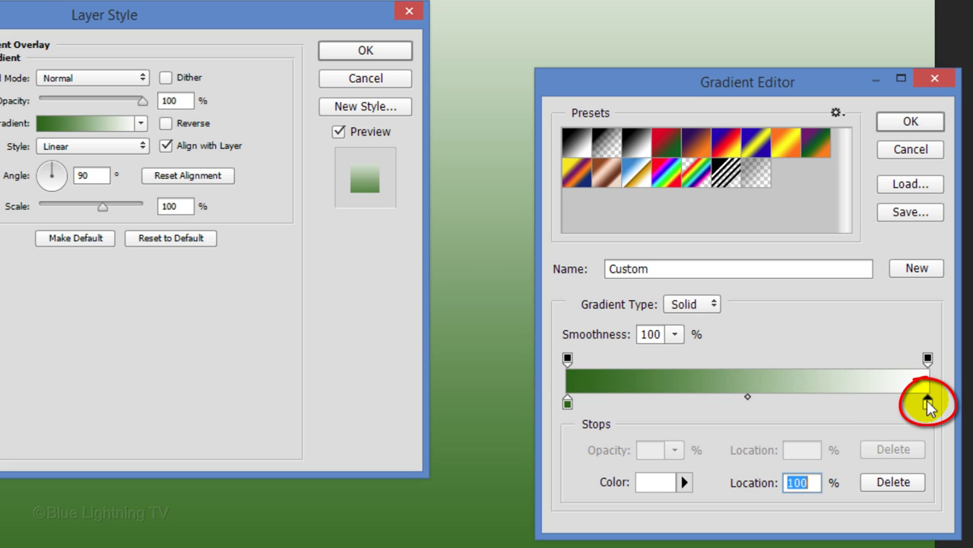
{"action": "left_click", "coordinate": [650, 483]}
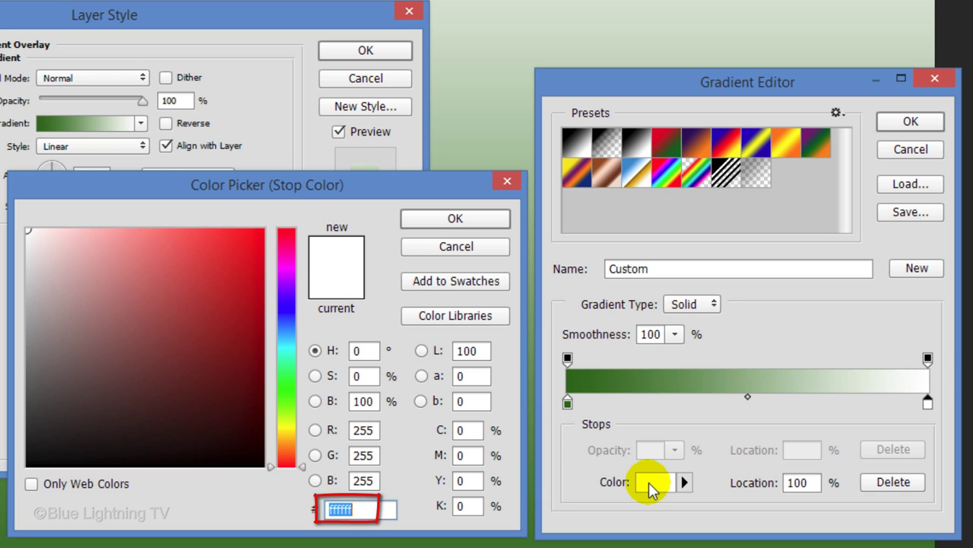
{"action": "type", "text": "113064"}
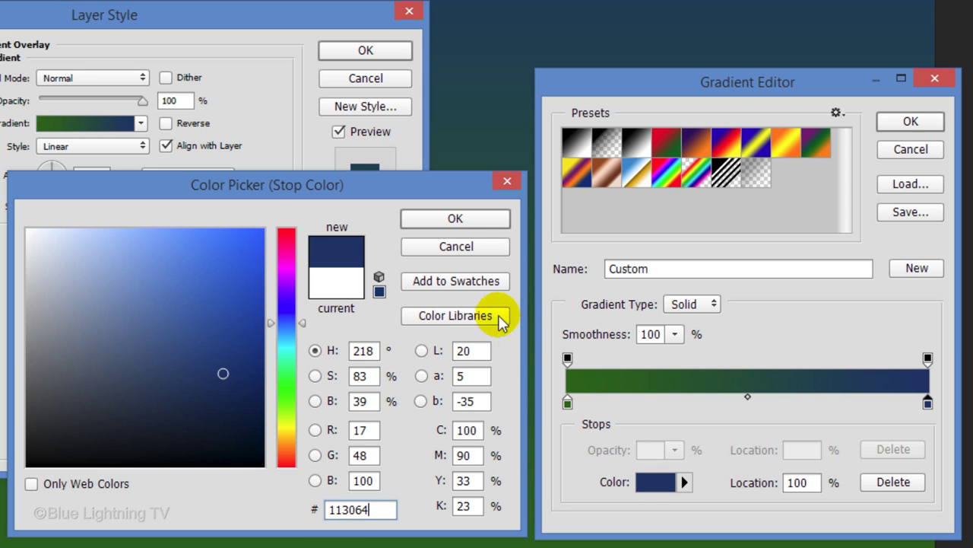
{"action": "left_click", "coordinate": [455, 220]}
{"action": "left_click", "coordinate": [910, 122]}
{"action": "left_click", "coordinate": [382, 51]}
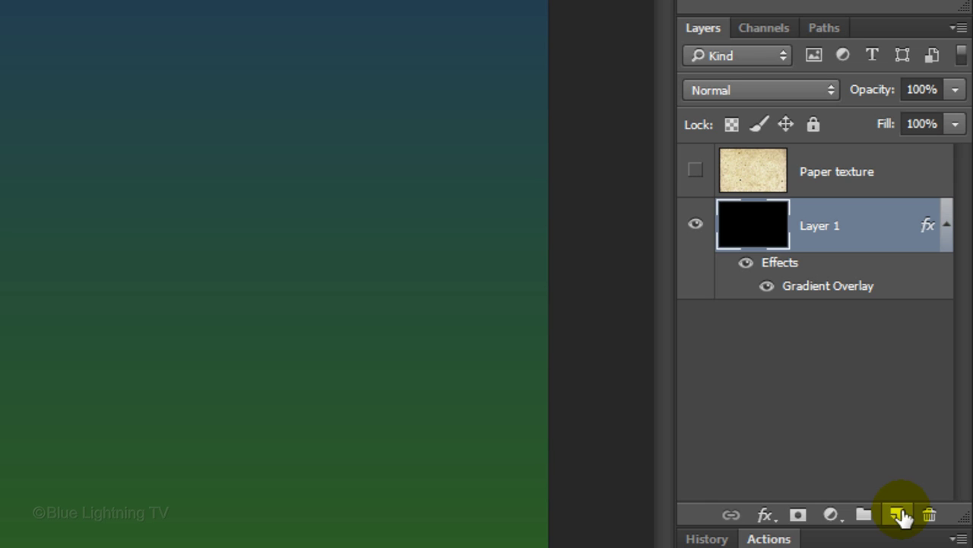
- Add a black-filled Layer 2 above Layer 1 with a 120 px Inside stroke
{"action": "left_click", "coordinate": [899, 514]}
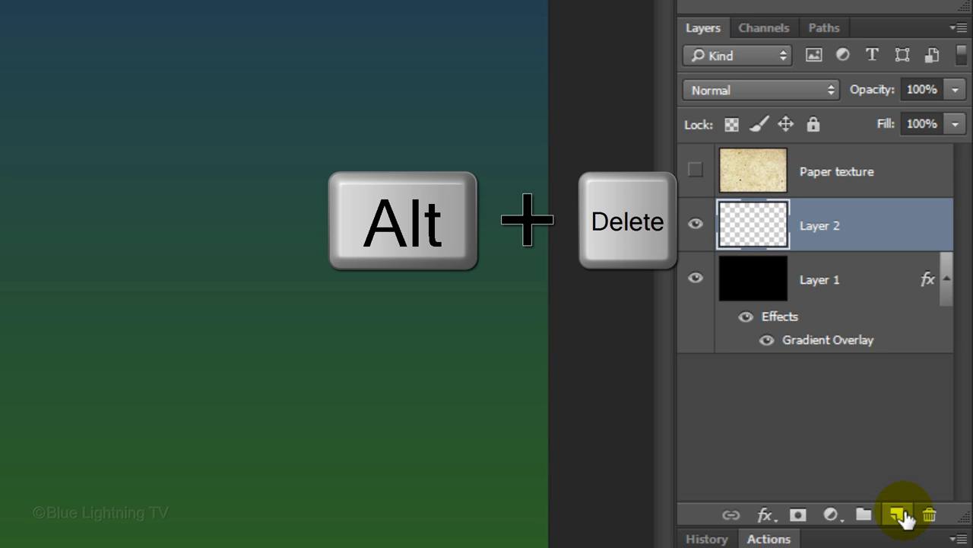
{"action": "key", "text": "alt+Delete"}
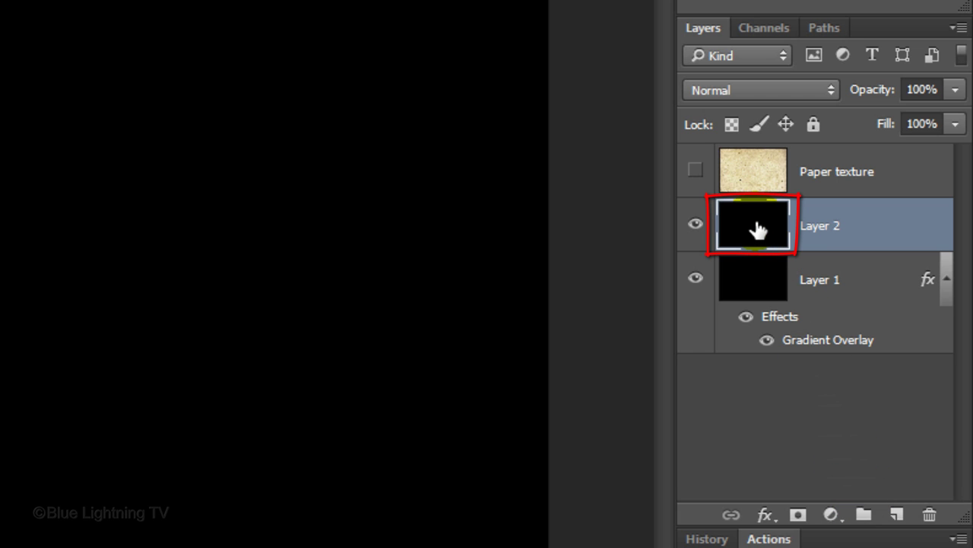
{"action": "double_click", "coordinate": [758, 230]}
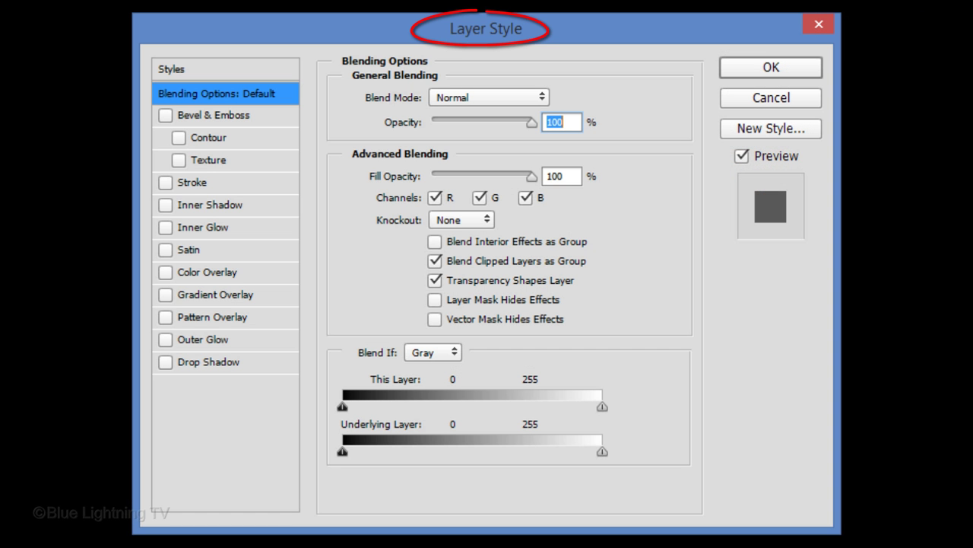
{"action": "left_click", "coordinate": [232, 186]}
{"action": "left_click", "coordinate": [437, 124]}
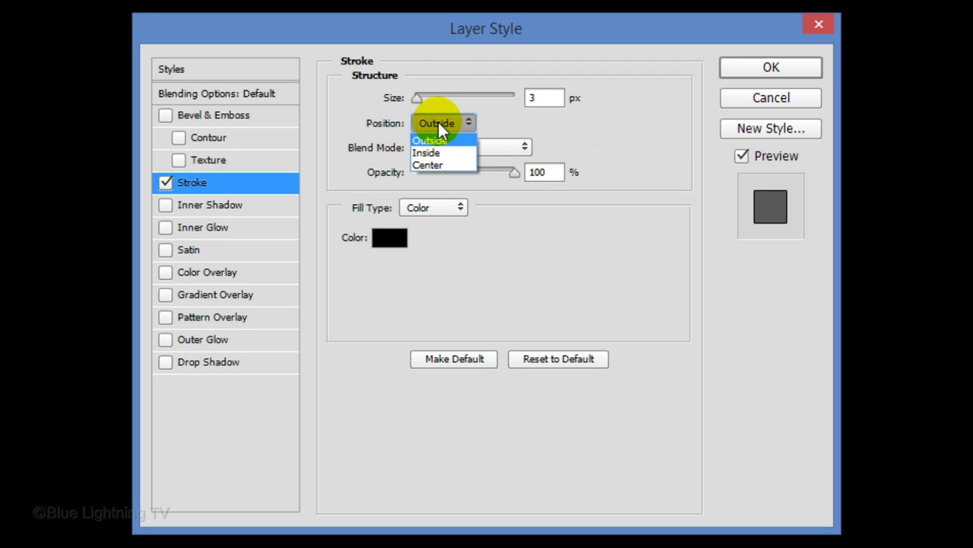
{"action": "left_click", "coordinate": [438, 152]}
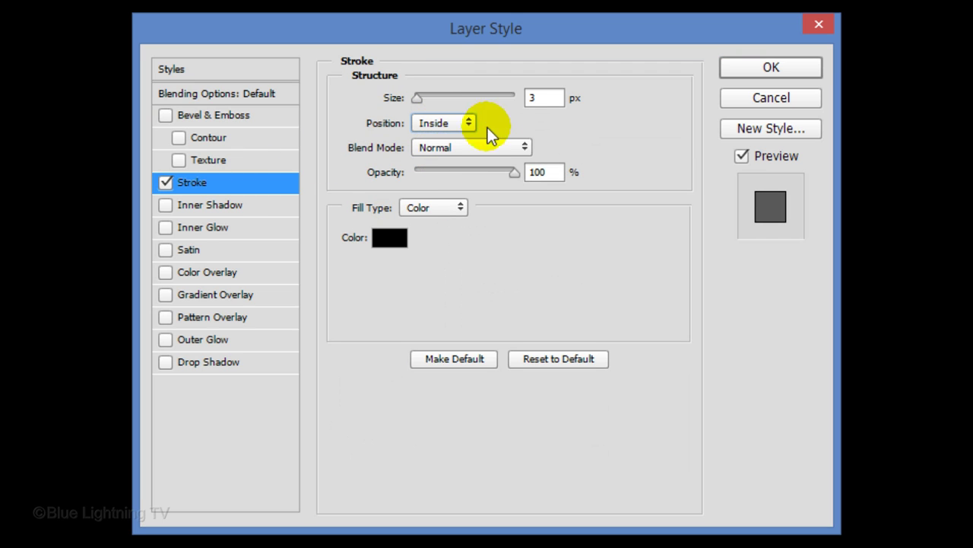
{"action": "double_click", "coordinate": [557, 97]}
{"action": "type", "text": "120"}
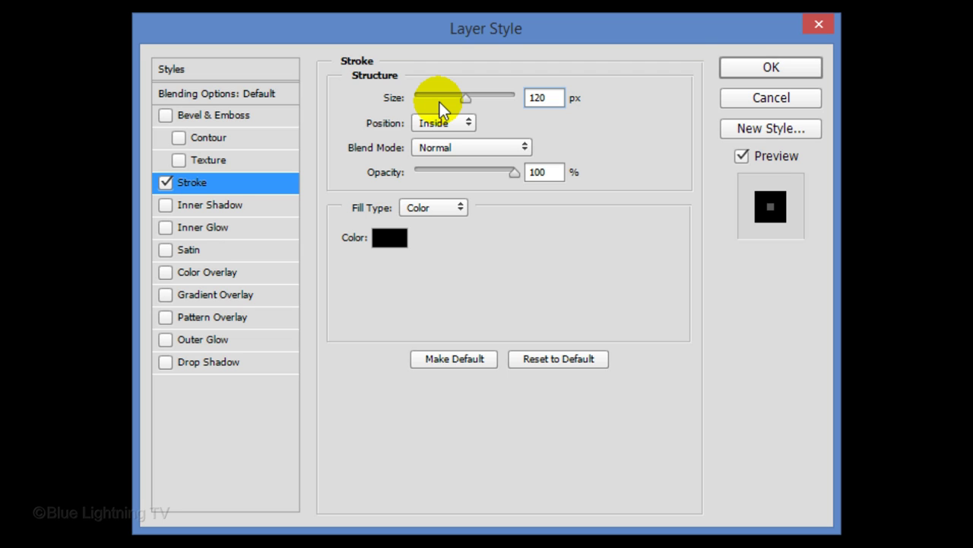
- Make the stroke pure white, apply it, and lower Layer 2's fill to 0%
{"action": "left_click", "coordinate": [390, 240]}
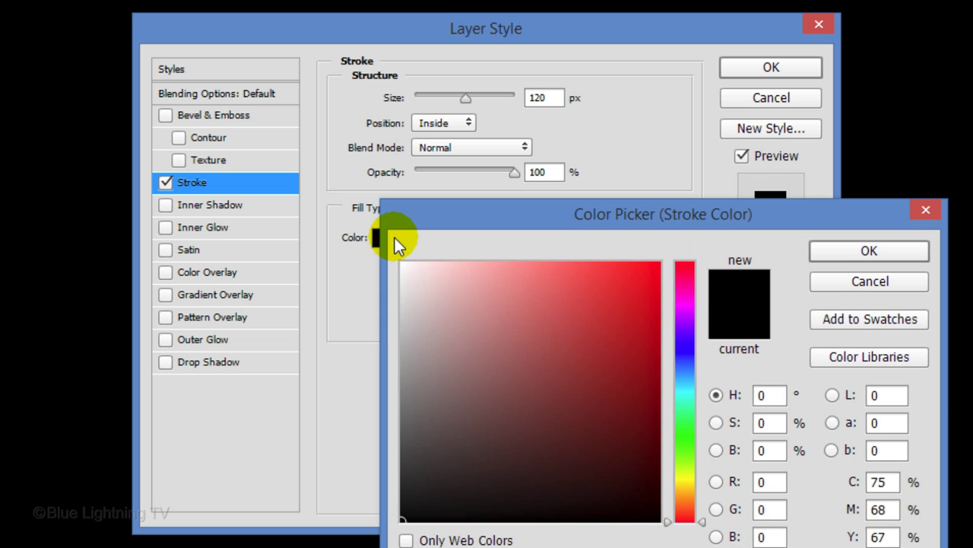
{"action": "left_click", "coordinate": [403, 265]}
{"action": "left_click_drag", "start_coordinate": [403, 265], "coordinate": [380, 255]}
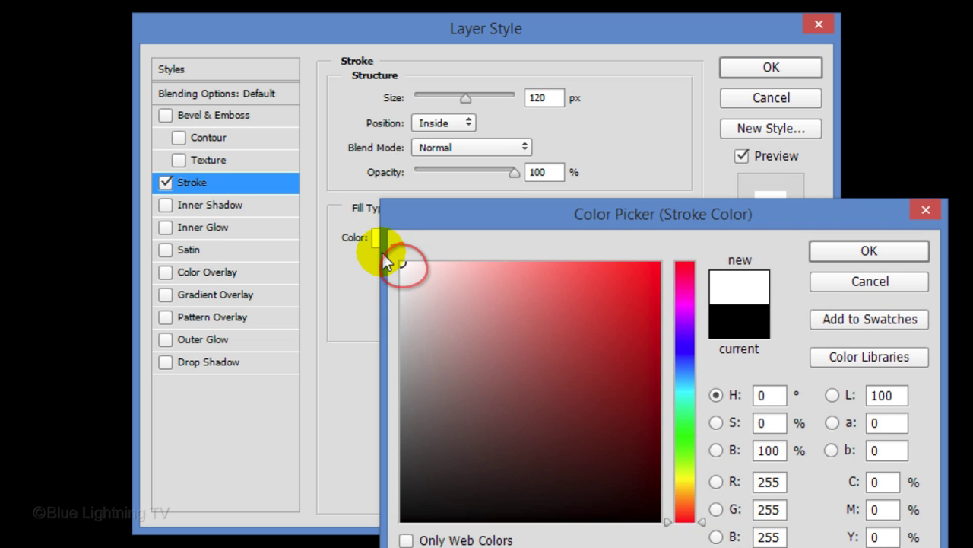
{"action": "left_click", "coordinate": [904, 252]}
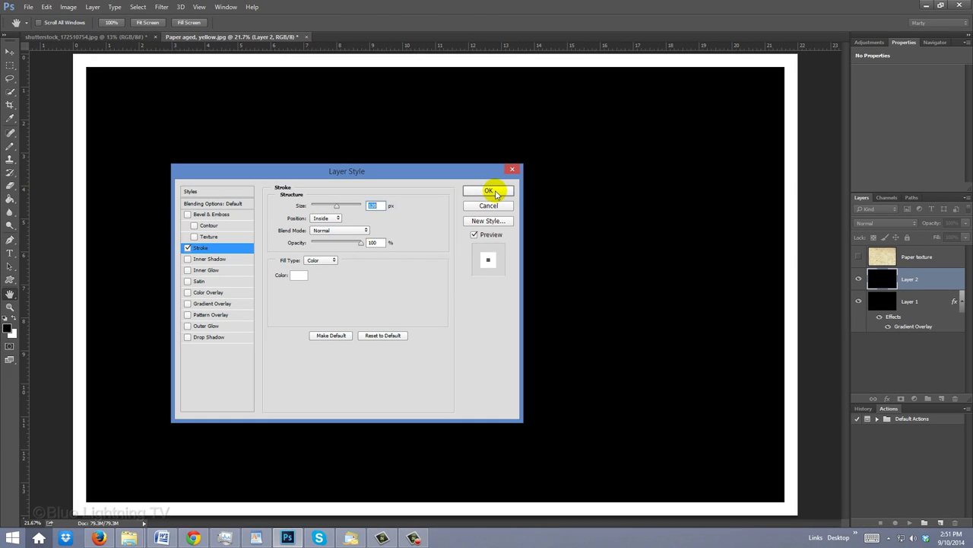
{"action": "left_click", "coordinate": [783, 72]}
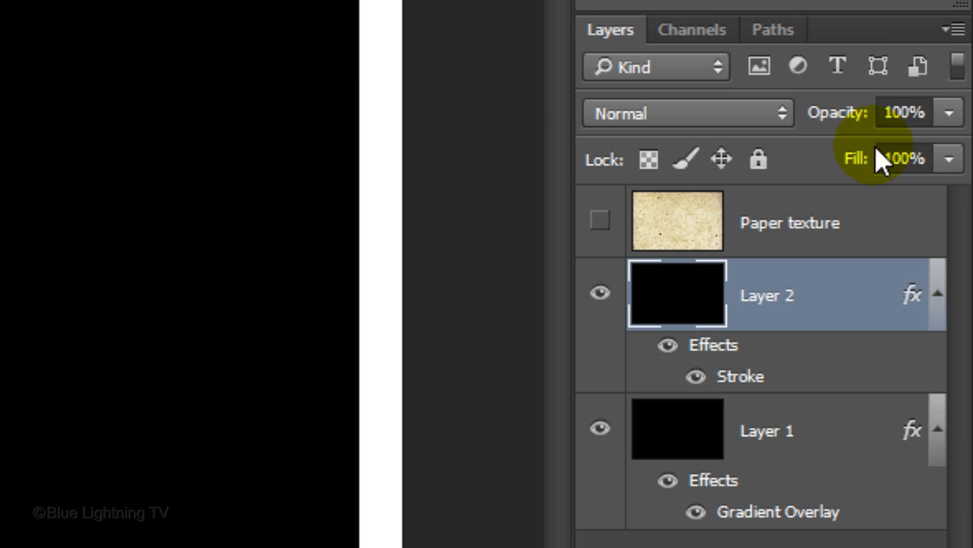
{"action": "left_click_drag", "start_coordinate": [947, 163], "coordinate": [630, 215]}
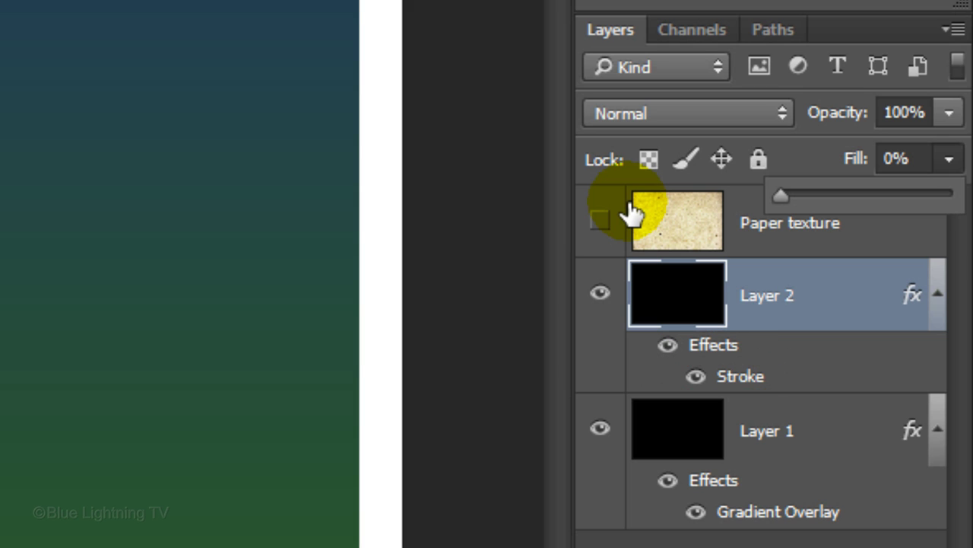
- Convert Layer 2 to a smart object and rename it 'Border'
{"action": "left_click", "coordinate": [953, 32]}
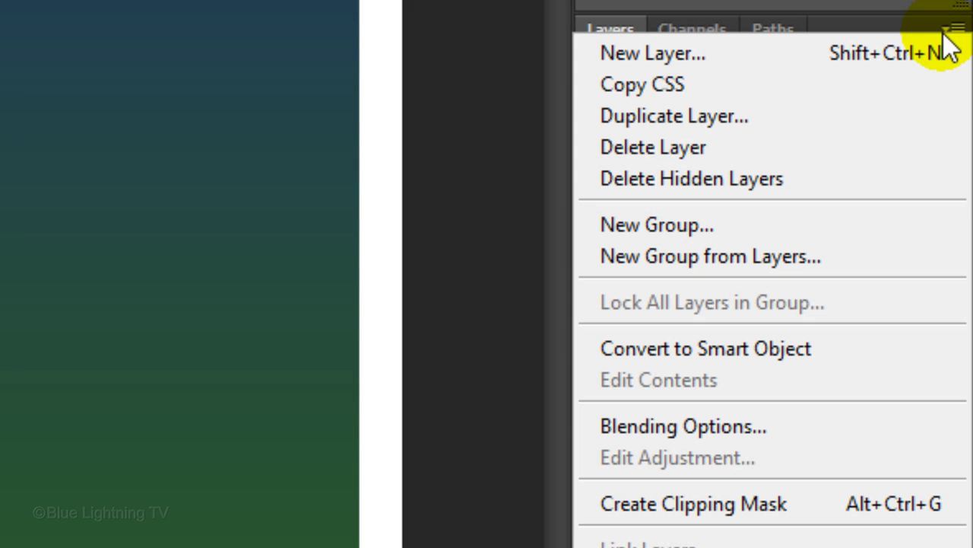
{"action": "left_click", "coordinate": [875, 351]}
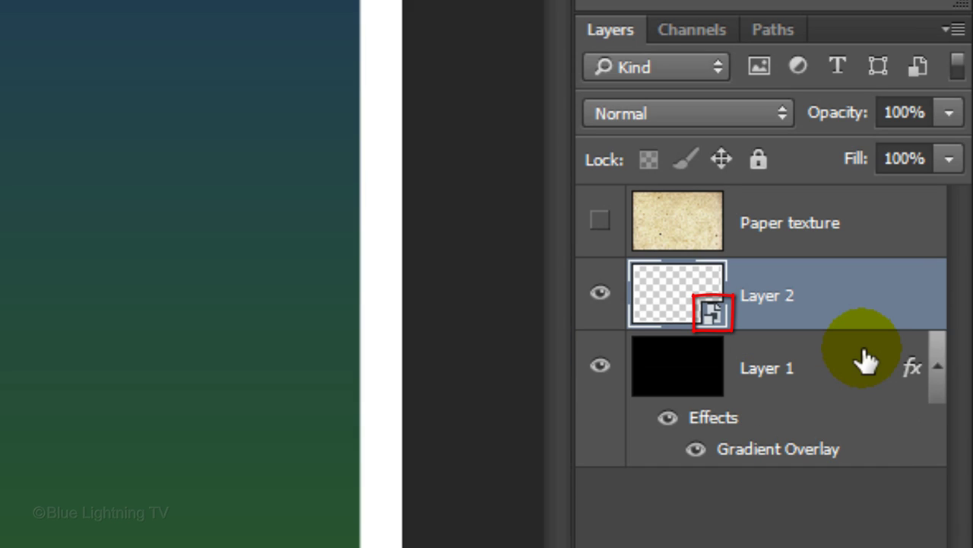
{"action": "double_click", "coordinate": [776, 297]}
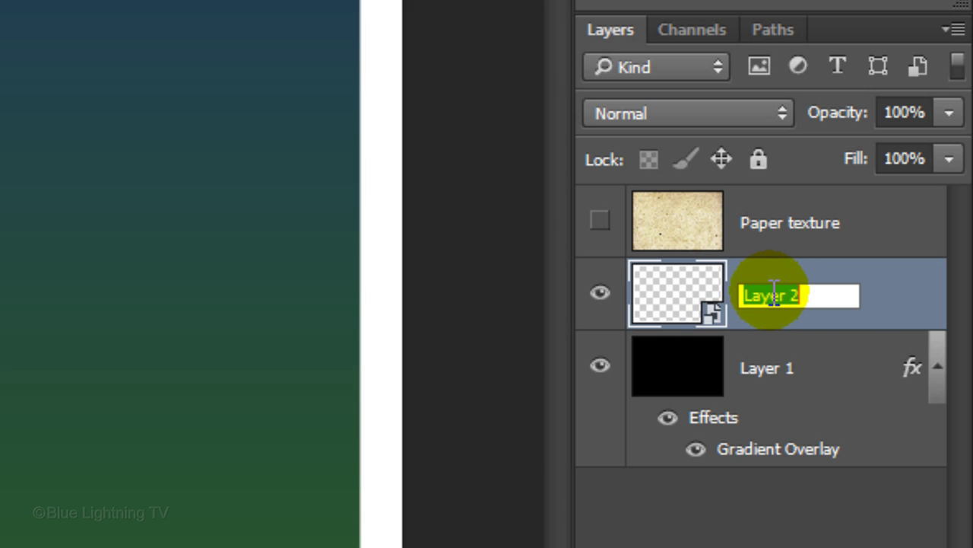
{"action": "type", "text": "Border"}
{"action": "key", "text": "Return"}
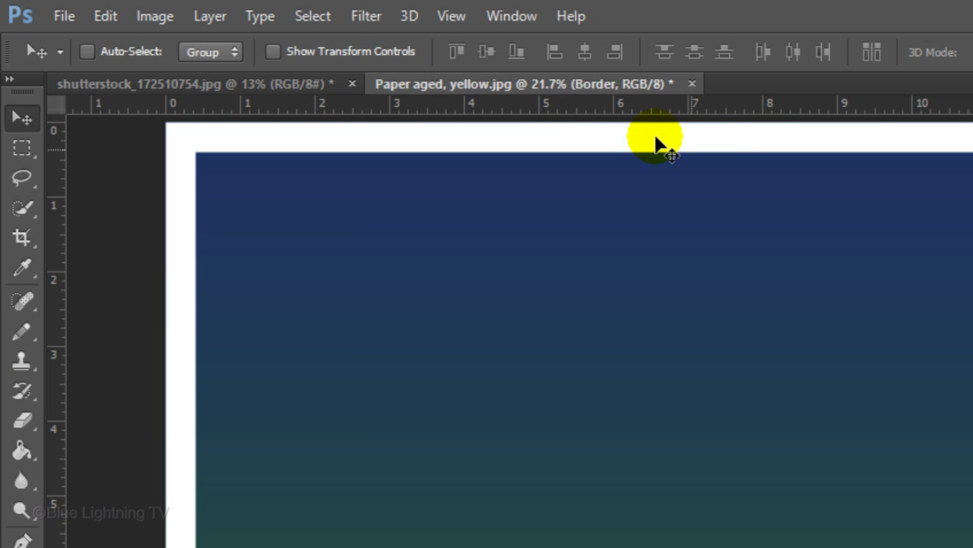
- Ripple the Border at 999% Large, then switch to shutterstock_172510754.jpg
{"action": "left_click", "coordinate": [380, 15]}
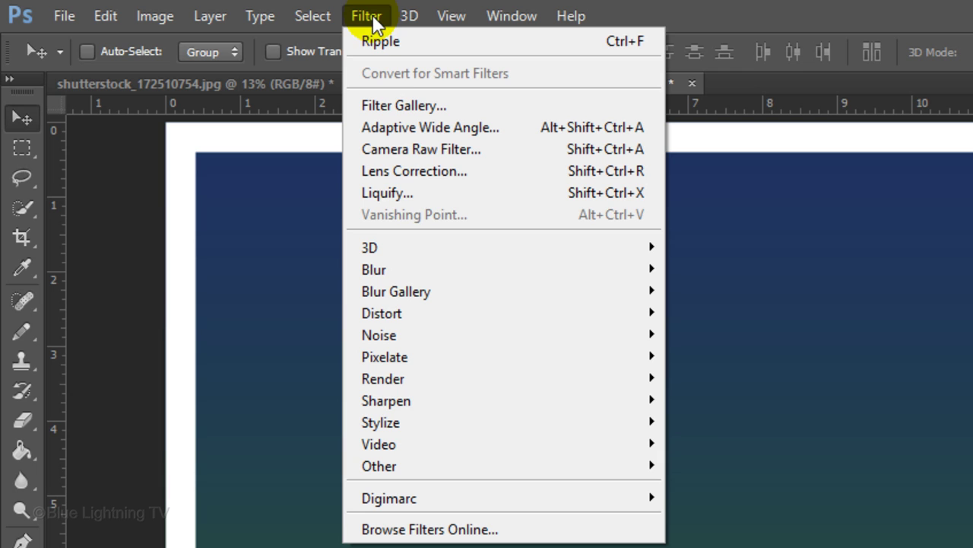
{"action": "mouse_move", "coordinate": [365, 318]}
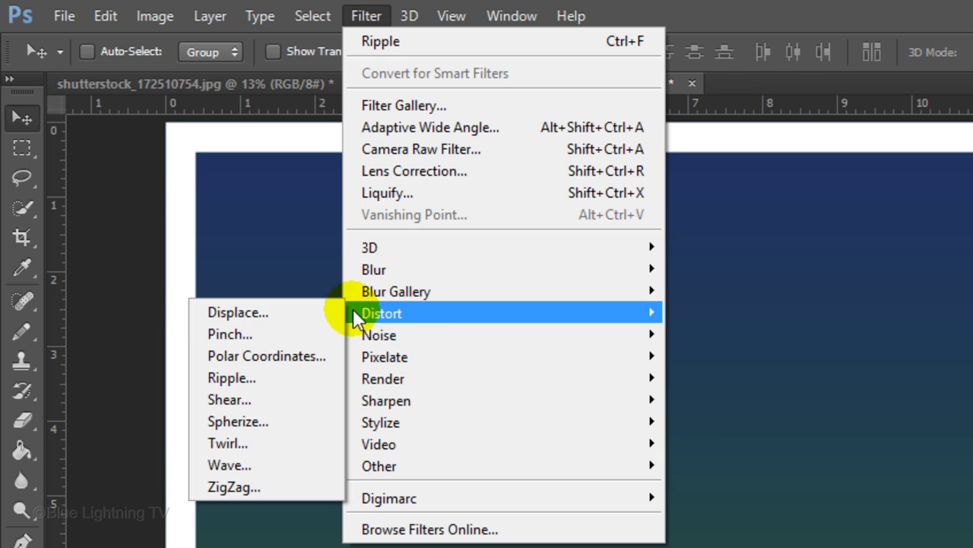
{"action": "left_click", "coordinate": [270, 388]}
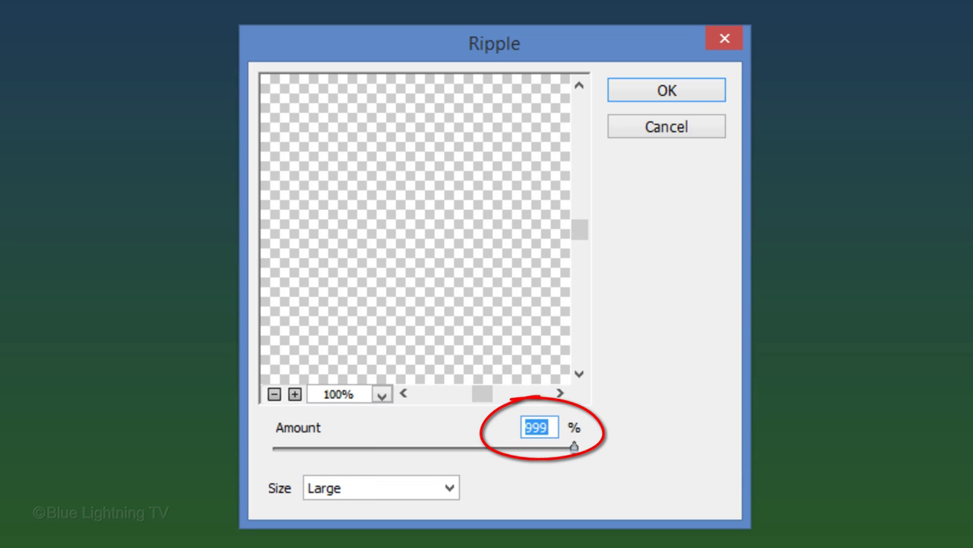
{"action": "left_click", "coordinate": [667, 91]}
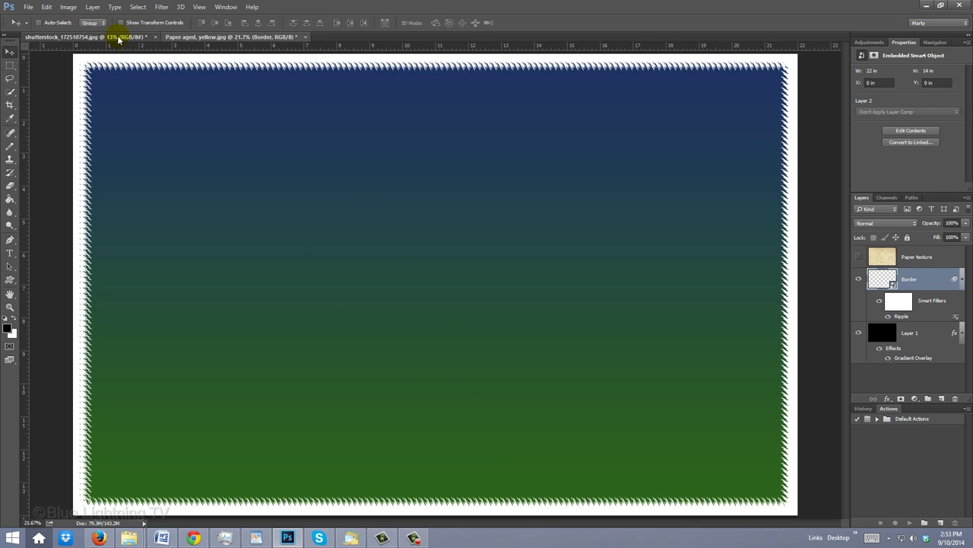
{"action": "left_click", "coordinate": [120, 38]}
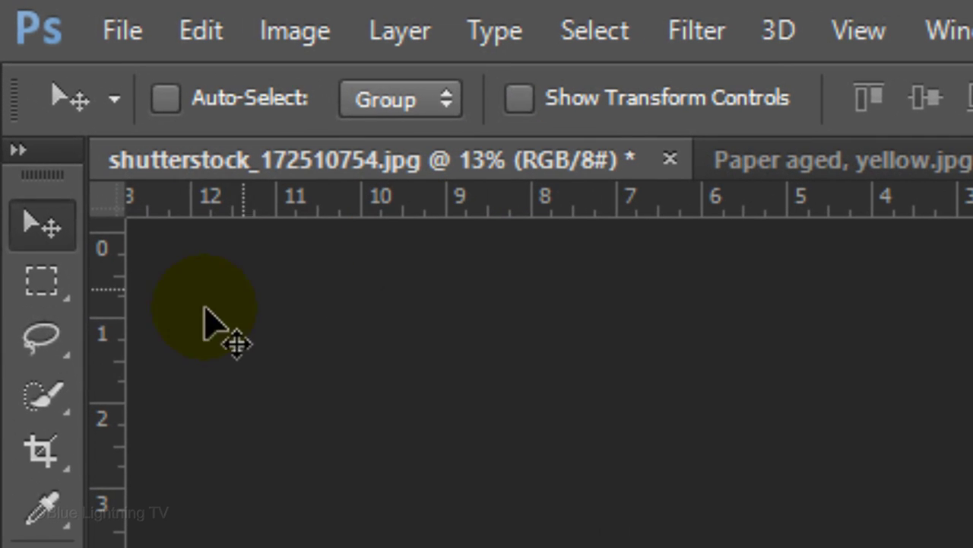
- Quick-select the woman, then subtract the brick background near her jacket and neck
{"action": "left_click", "coordinate": [9, 91]}
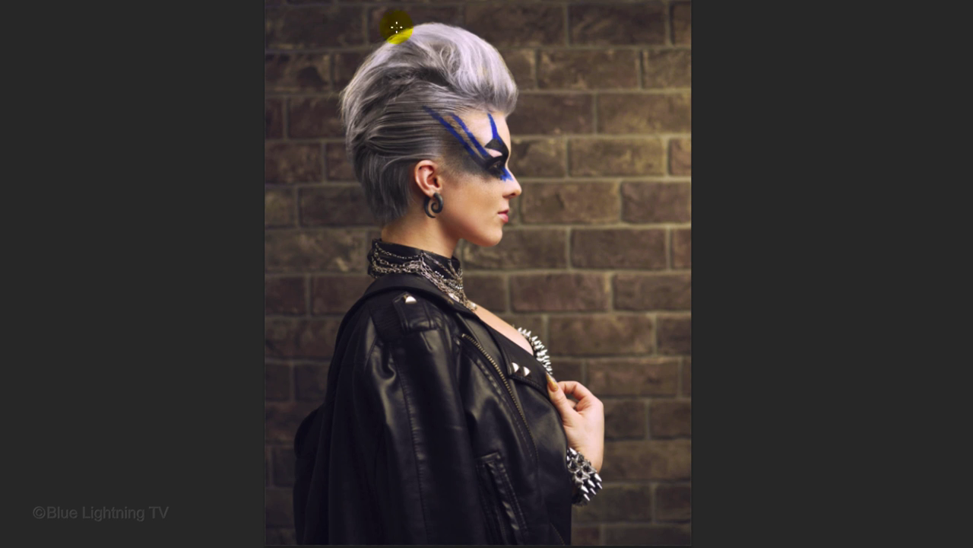
{"action": "mouse_move", "coordinate": [415, 32]}
{"action": "left_mouse_down"}
{"action": "mouse_move", "coordinate": [489, 52]}
{"action": "mouse_move", "coordinate": [504, 210]}
{"action": "mouse_move", "coordinate": [459, 121]}
{"action": "mouse_move", "coordinate": [387, 243]}
{"action": "mouse_move", "coordinate": [510, 347]}
{"action": "mouse_move", "coordinate": [521, 333]}
{"action": "mouse_move", "coordinate": [590, 475]}
{"action": "mouse_move", "coordinate": [386, 413]}
{"action": "mouse_move", "coordinate": [404, 357]}
{"action": "left_mouse_up"}
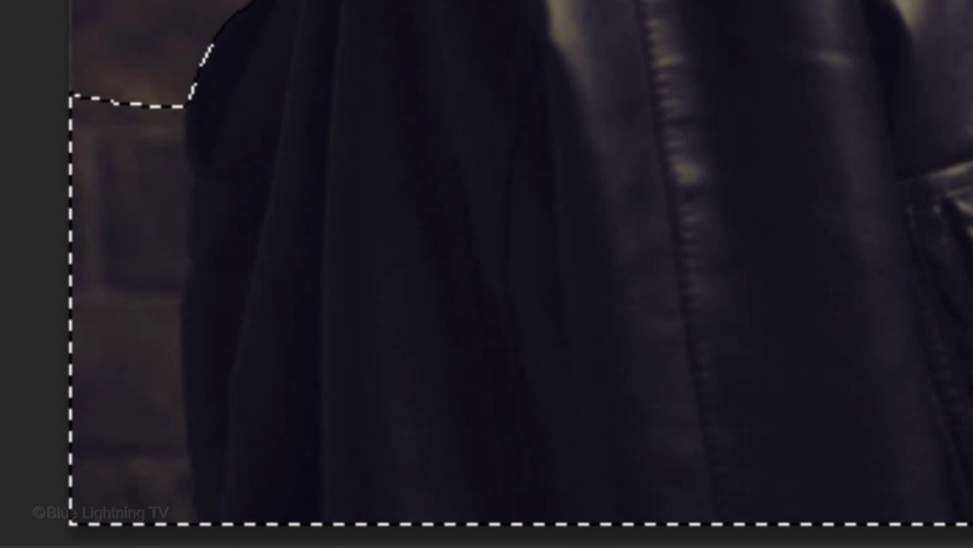
{"action": "key", "text": "alt"}
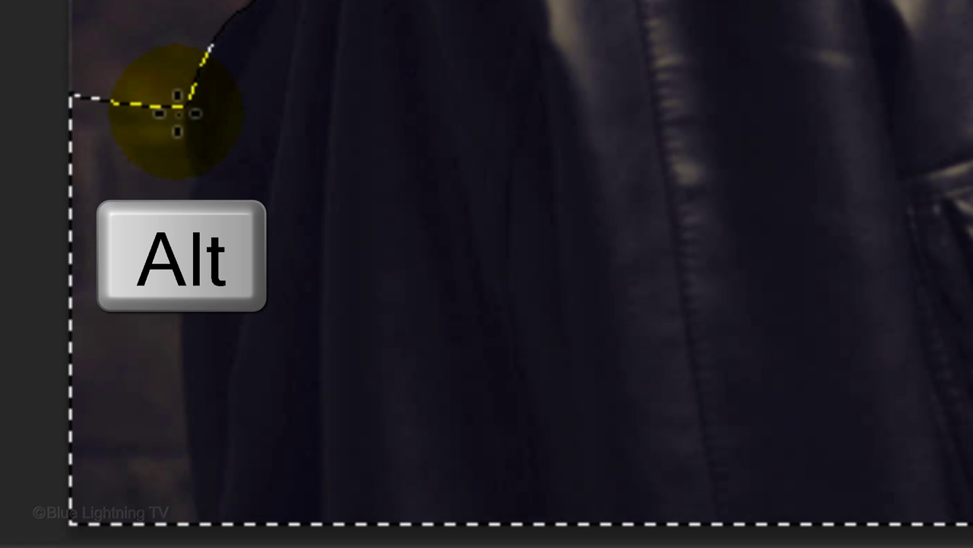
{"action": "mouse_move", "coordinate": [180, 109]}
{"action": "left_mouse_down"}
{"action": "mouse_move", "coordinate": [166, 139]}
{"action": "mouse_move", "coordinate": [124, 155]}
{"action": "left_mouse_up"}
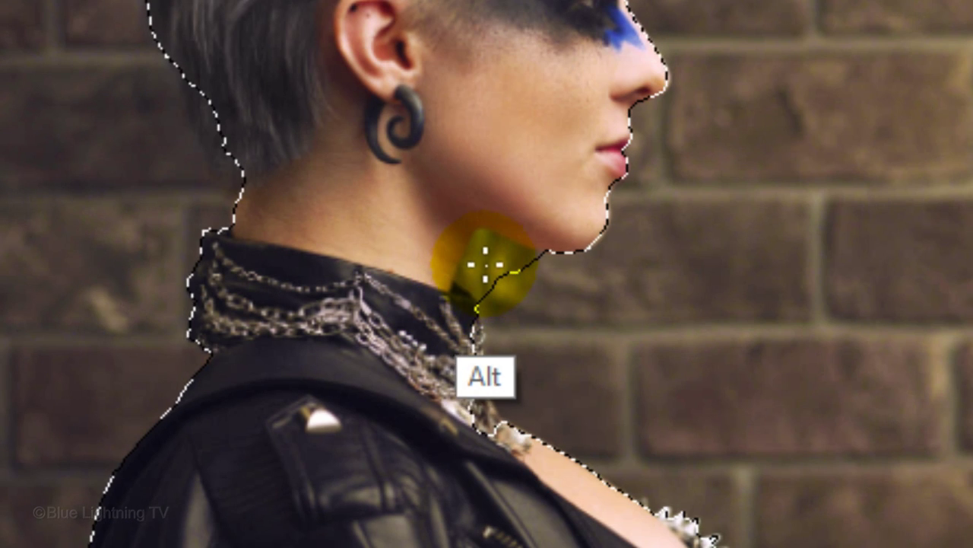
{"action": "mouse_move", "coordinate": [495, 267]}
{"action": "left_mouse_down"}
{"action": "mouse_move", "coordinate": [472, 253]}
{"action": "mouse_move", "coordinate": [511, 259]}
{"action": "left_mouse_up"}
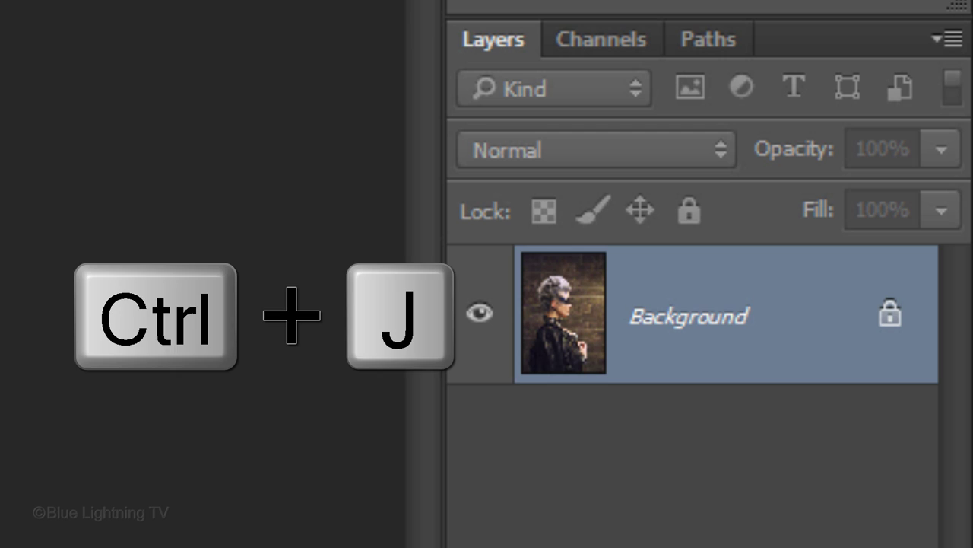
- Copy the woman to a new layer, drag it into the paper document, and stack it beneath Border
{"action": "key", "text": "ctrl+j"}
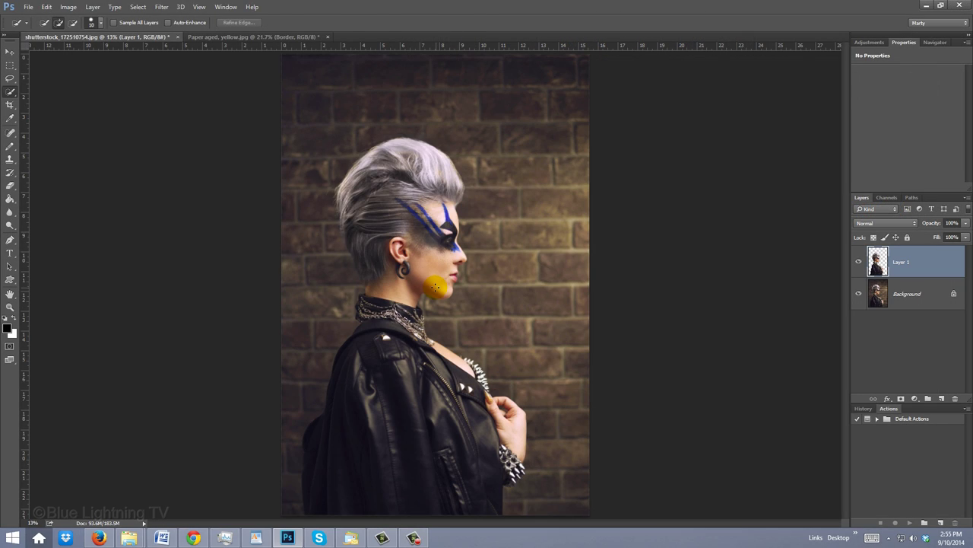
{"action": "key", "text": "v"}
{"action": "left_click_drag", "start_coordinate": [431, 276], "coordinate": [256, 35]}
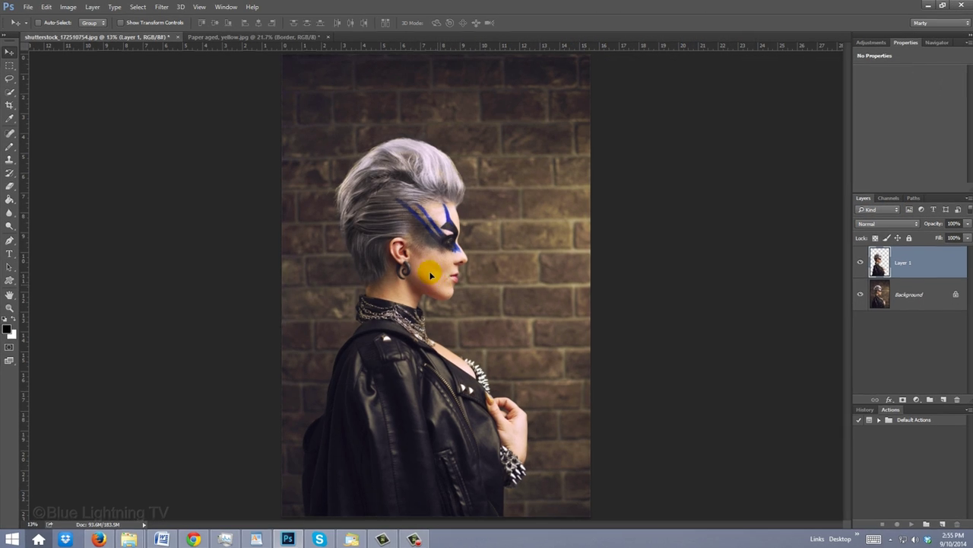
{"action": "left_click_drag", "start_coordinate": [424, 91], "coordinate": [739, 525]}
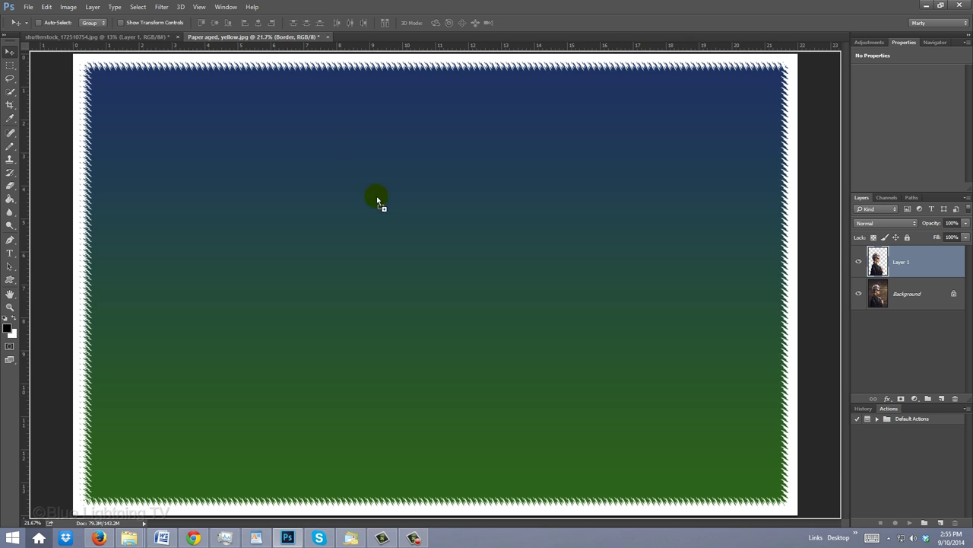
{"action": "left_click_drag", "start_coordinate": [377, 201], "coordinate": [432, 322]}
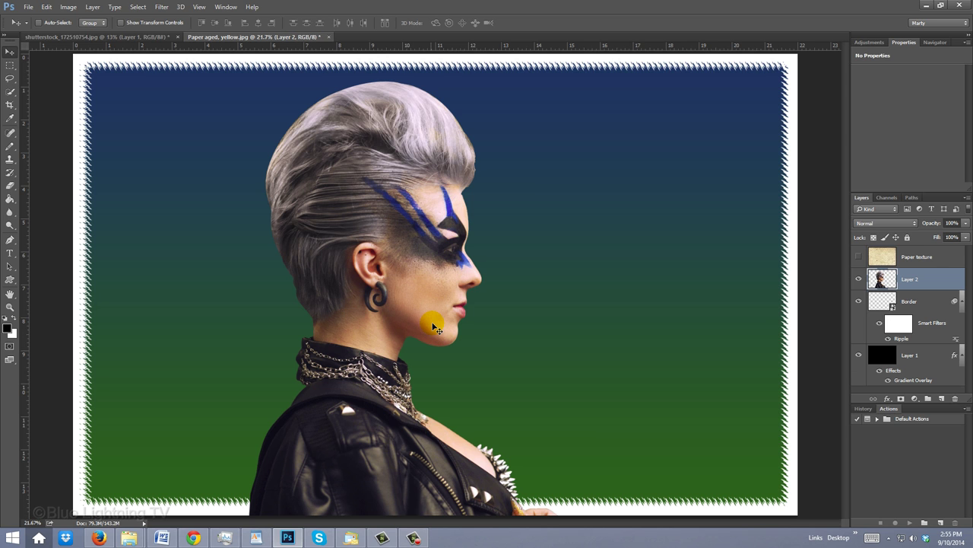
{"action": "left_click_drag", "start_coordinate": [416, 312], "coordinate": [444, 334]}
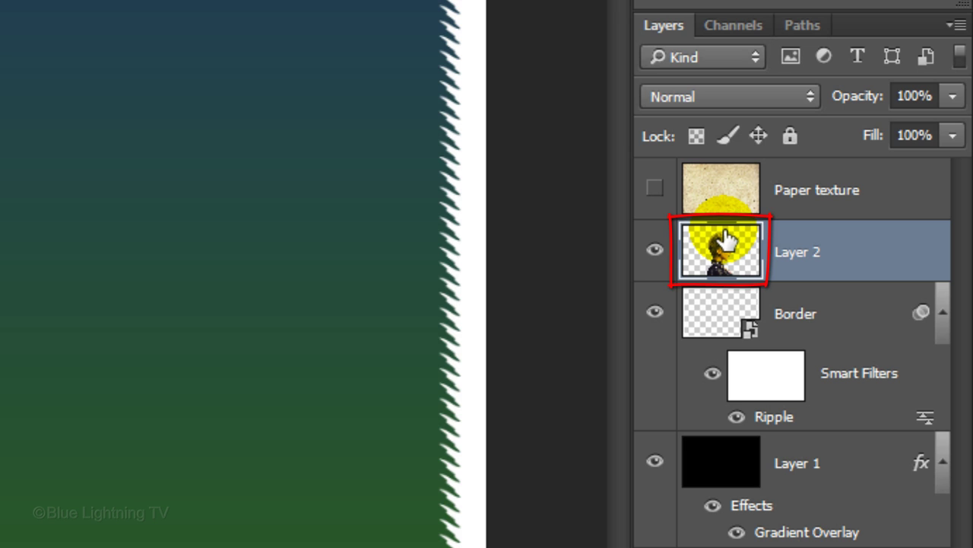
{"action": "left_click_drag", "start_coordinate": [726, 238], "coordinate": [719, 445]}
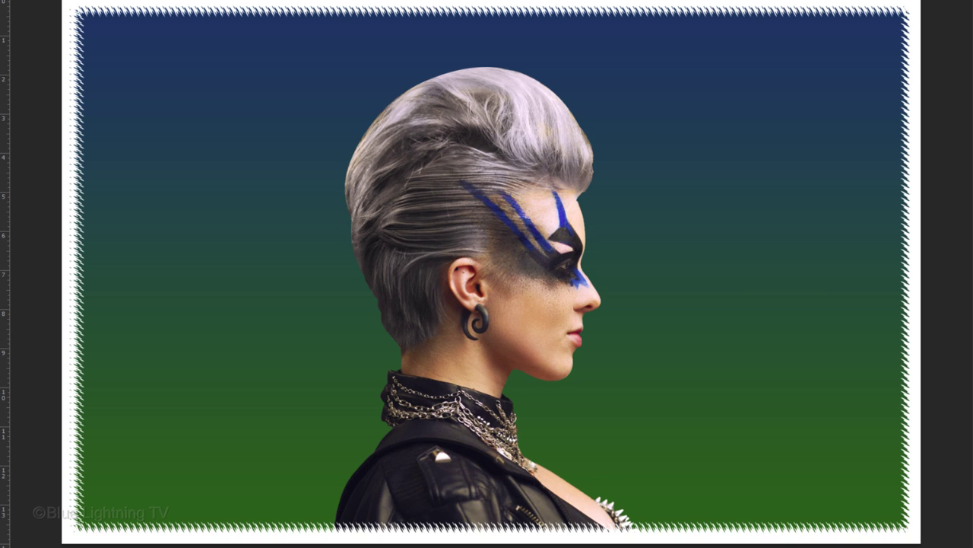
- Scale the woman on Layer 2 up proportionally and reposition her so her head fills the frame
{"action": "key", "text": "ctrl+t"}
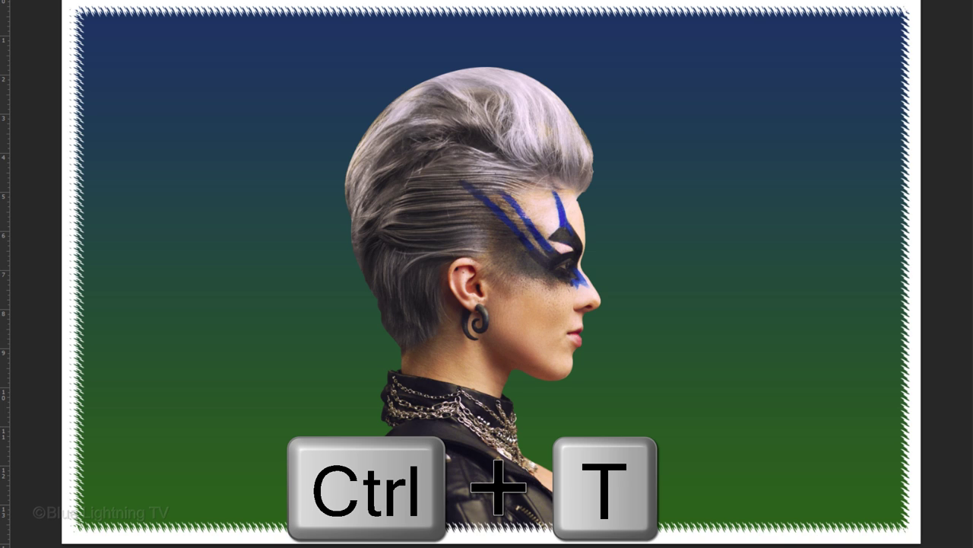
{"action": "left_click_drag", "start_coordinate": [718, 67], "coordinate": [718, 66]}
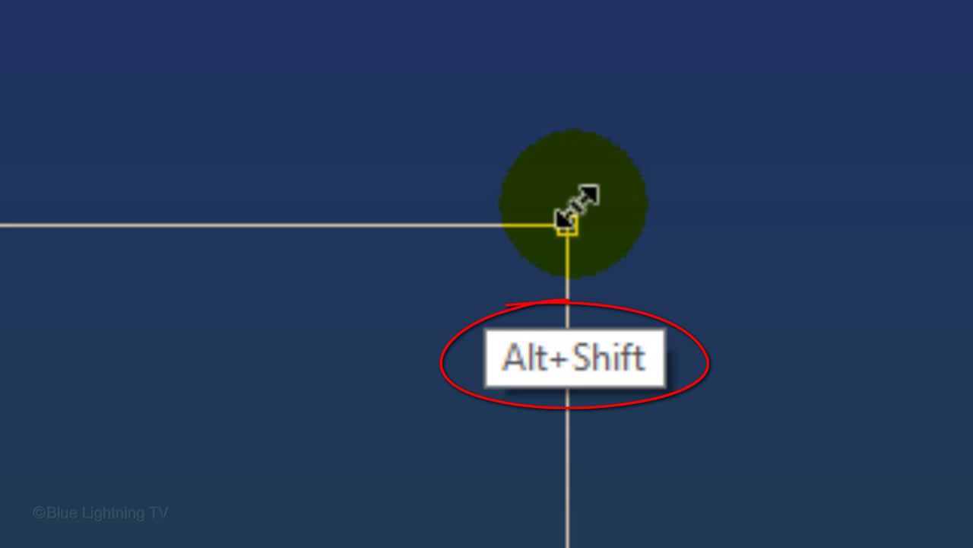
{"action": "left_click_drag", "start_coordinate": [567, 222], "coordinate": [875, 1]}
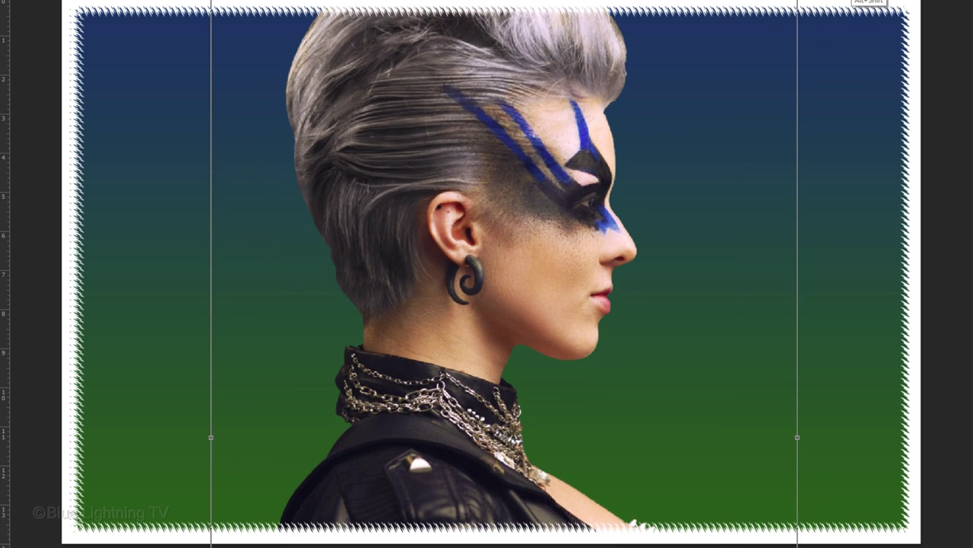
{"action": "left_click_drag", "start_coordinate": [708, 105], "coordinate": [694, 226]}
{"action": "left_click_drag", "start_coordinate": [783, 48], "coordinate": [865, 2]}
{"action": "left_click_drag", "start_coordinate": [626, 113], "coordinate": [651, 169]}
{"action": "key", "text": "Return"}
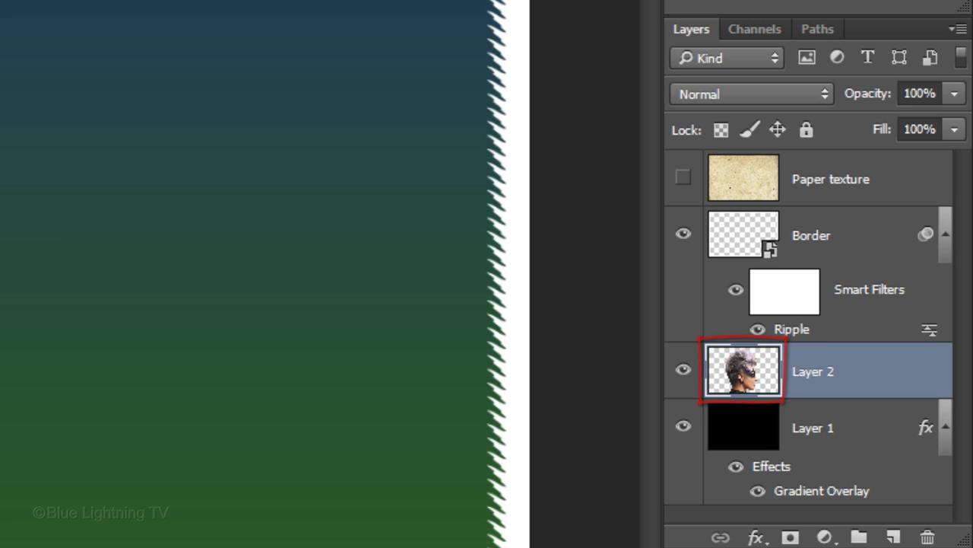
- Duplicate Layer 2, desaturate the copy, and posterize it to 3 levels
{"action": "key", "text": "ctrl+j"}
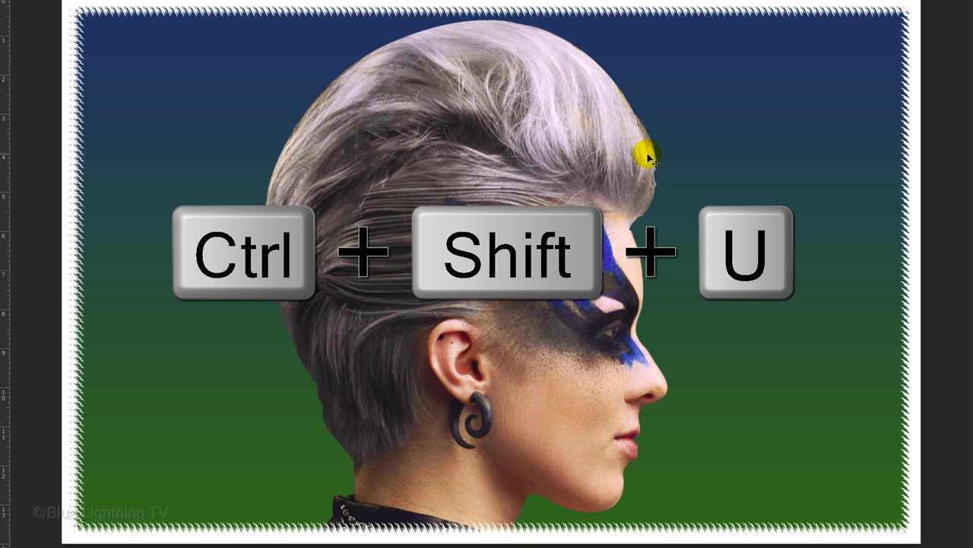
{"action": "key", "text": "ctrl+shift+u"}
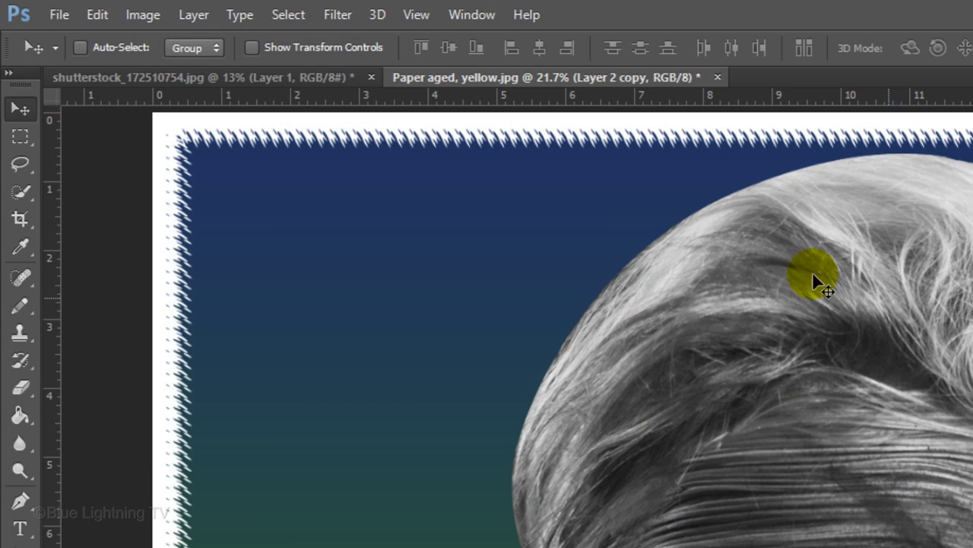
{"action": "left_click", "coordinate": [142, 16]}
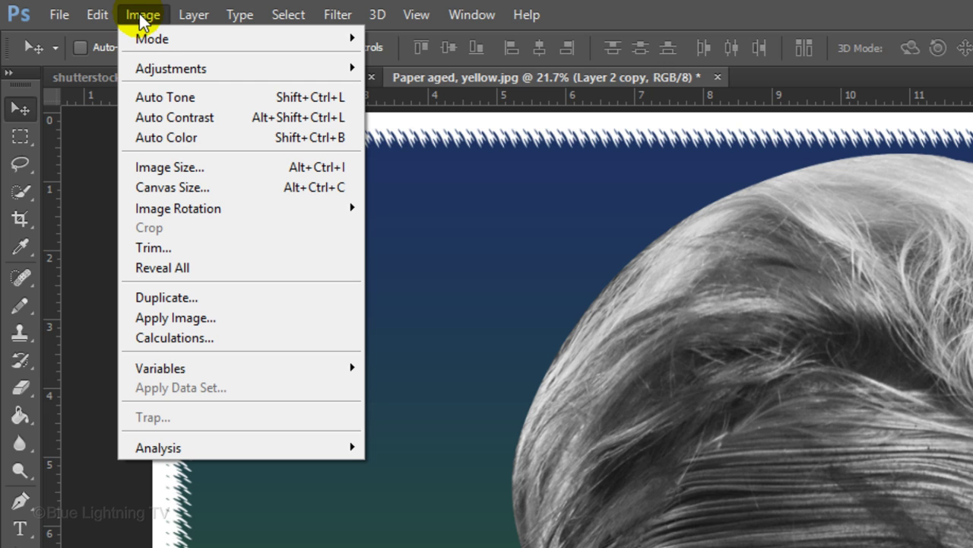
{"action": "mouse_move", "coordinate": [157, 72]}
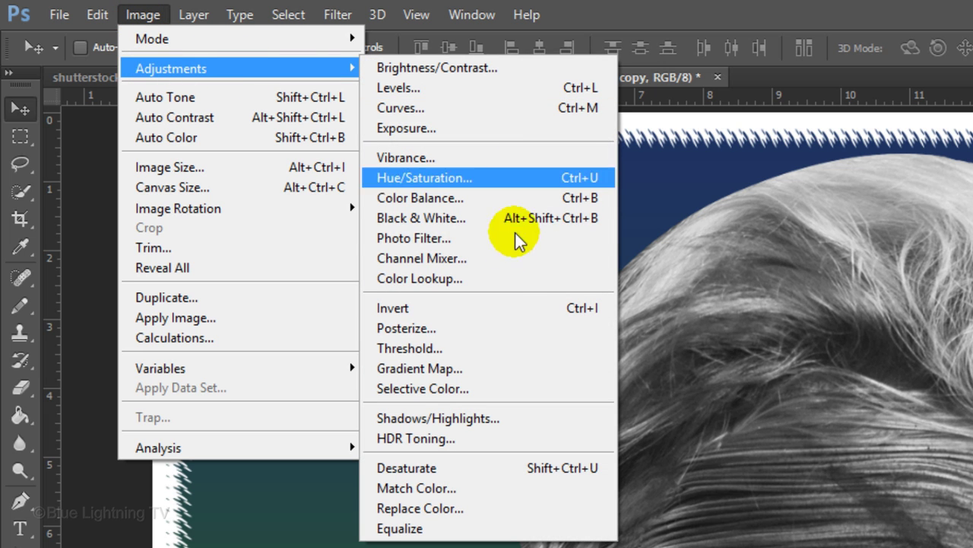
{"action": "left_click", "coordinate": [496, 327]}
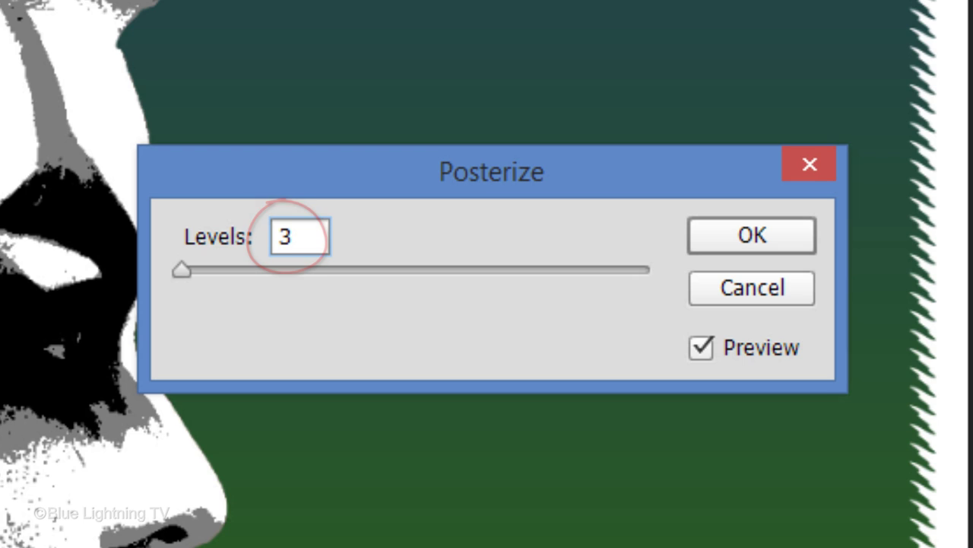
{"action": "left_click", "coordinate": [749, 242]}
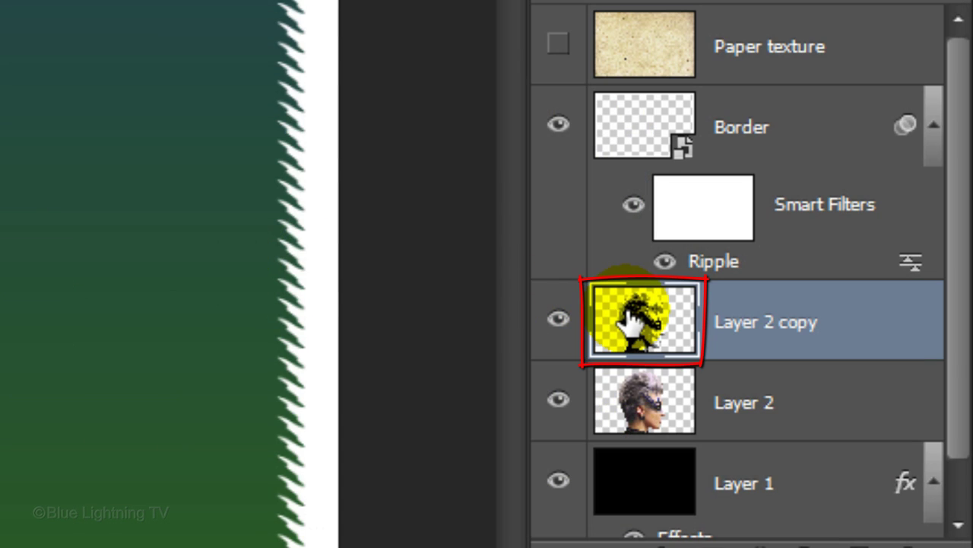
- Give Layer 2 copy a white 9 px stroke positioned Inside
{"action": "double_click", "coordinate": [631, 322]}
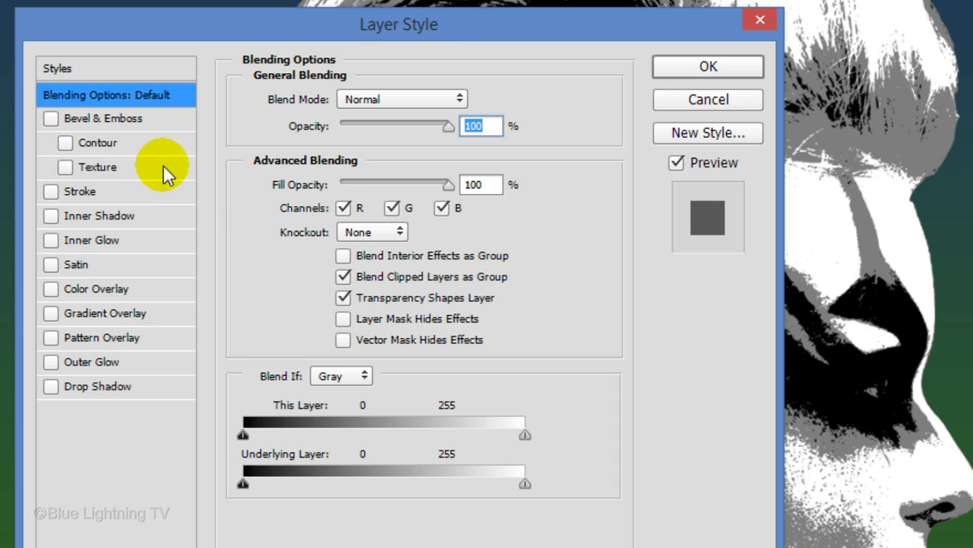
{"action": "left_click", "coordinate": [132, 192]}
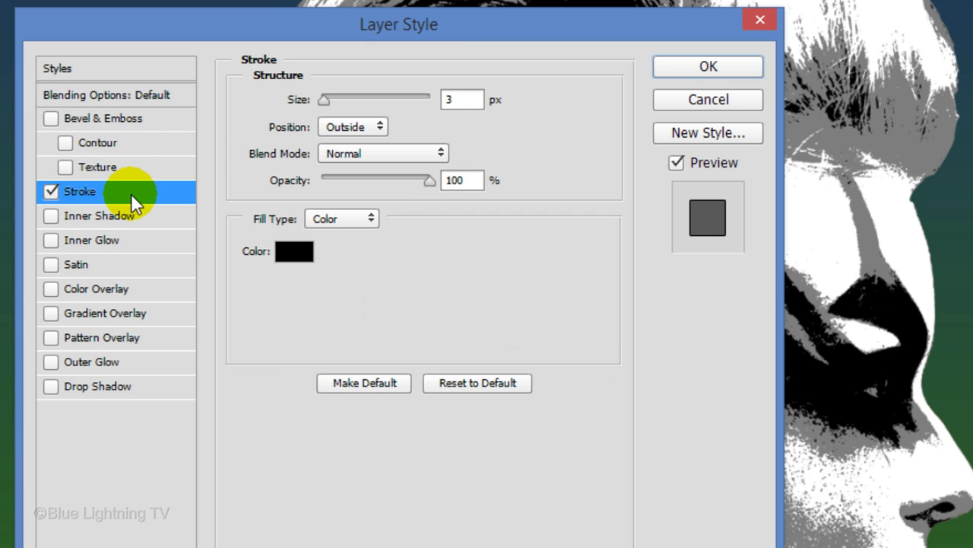
{"action": "left_click", "coordinate": [293, 253]}
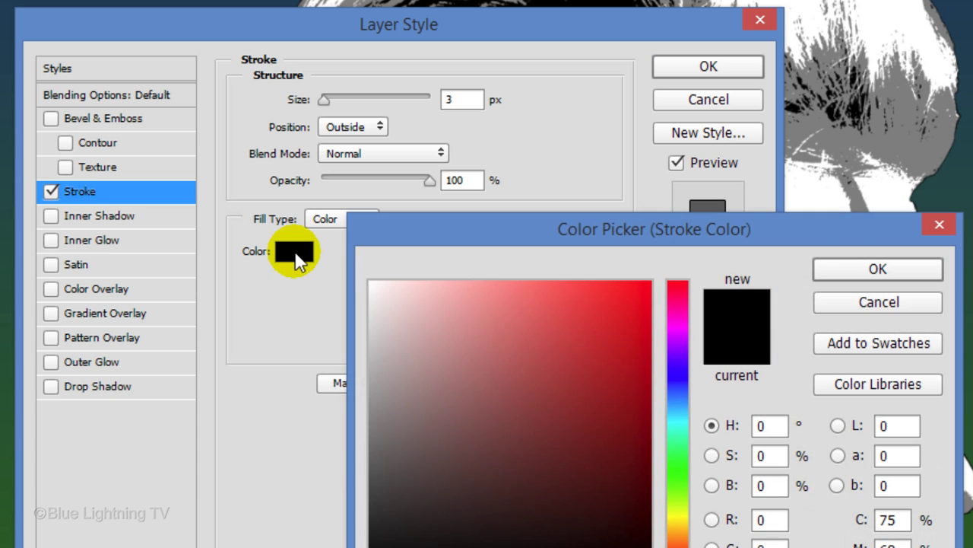
{"action": "left_click", "coordinate": [351, 276]}
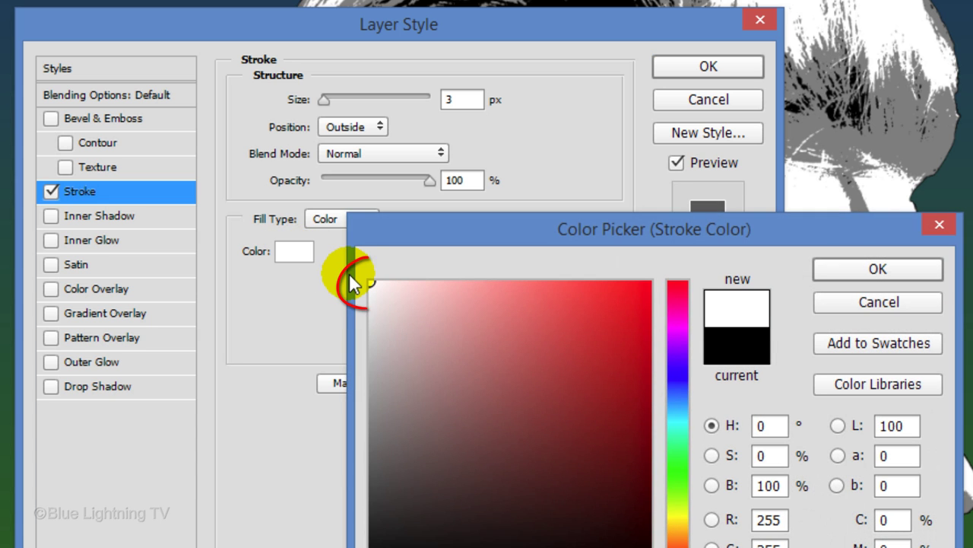
{"action": "left_click", "coordinate": [841, 268]}
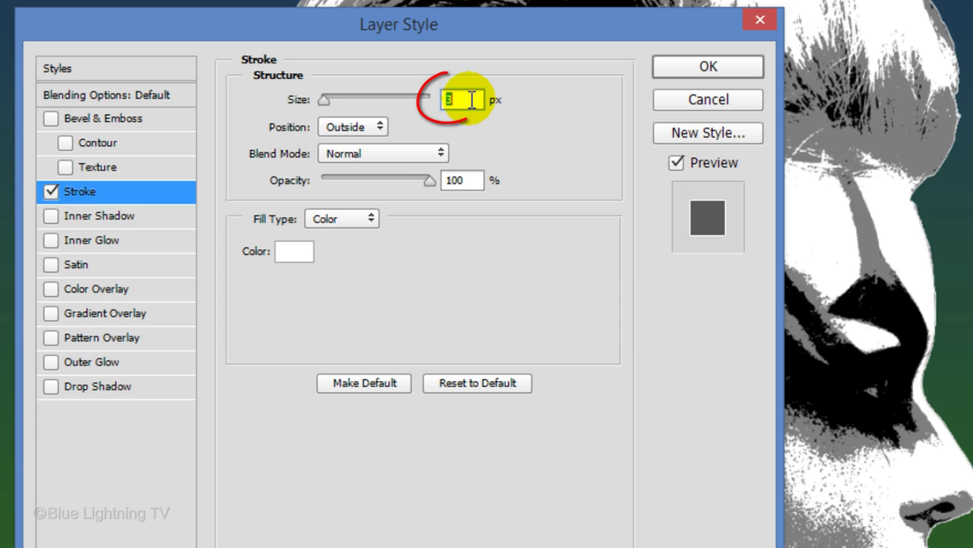
{"action": "type", "text": "9"}
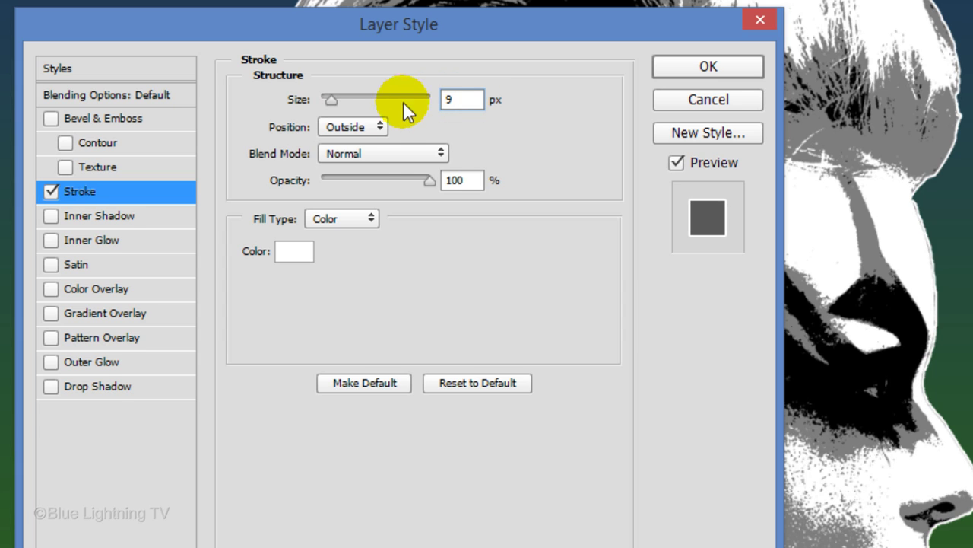
{"action": "left_click", "coordinate": [378, 127]}
{"action": "left_click", "coordinate": [357, 160]}
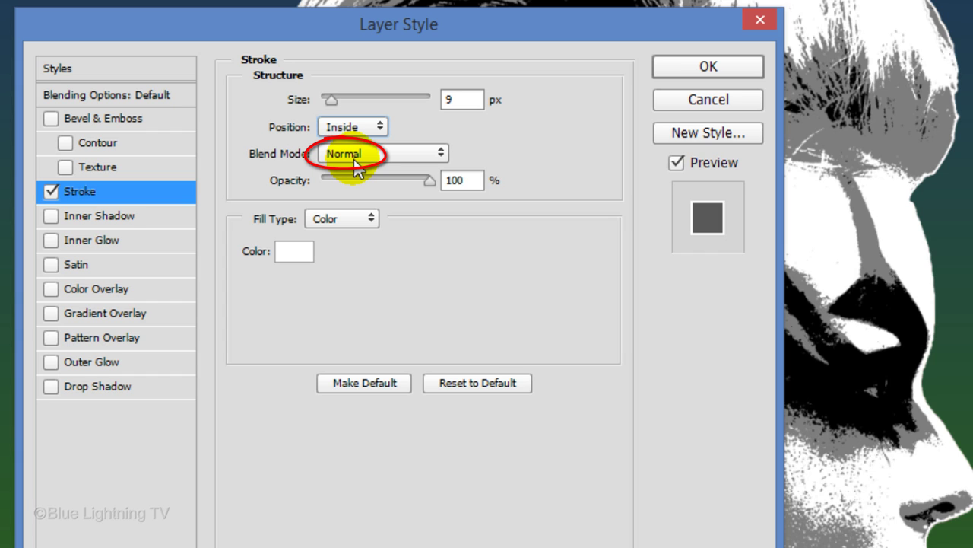
- Add a white Color Dodge outer glow with 50% opacity, spread 100 and size 30
{"action": "left_click", "coordinate": [127, 363]}
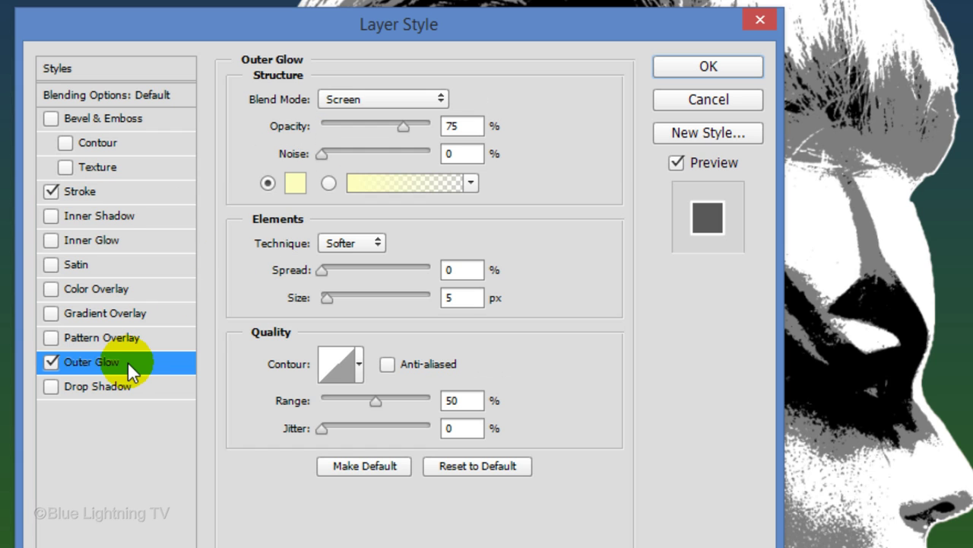
{"action": "left_click", "coordinate": [294, 183]}
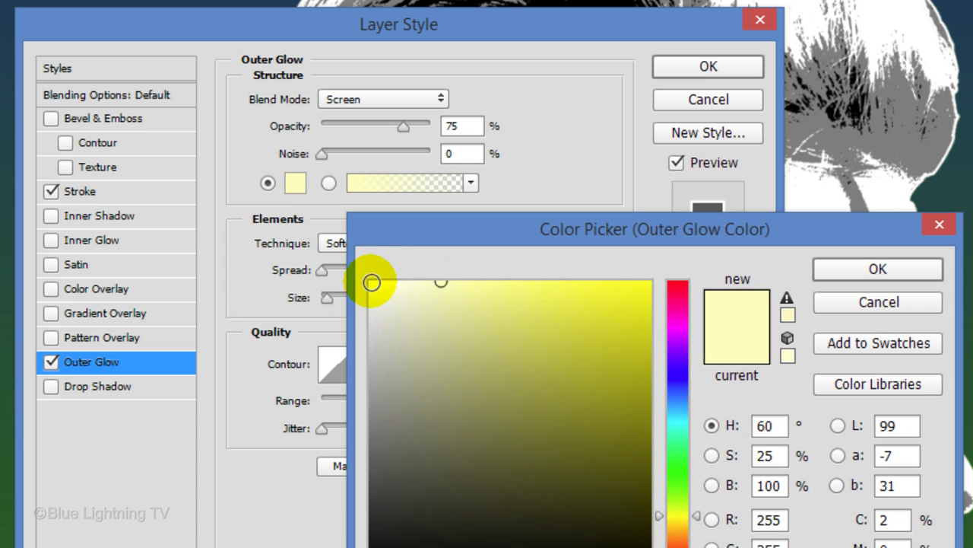
{"action": "left_click", "coordinate": [370, 281]}
{"action": "left_click", "coordinate": [863, 272]}
{"action": "left_click", "coordinate": [435, 100]}
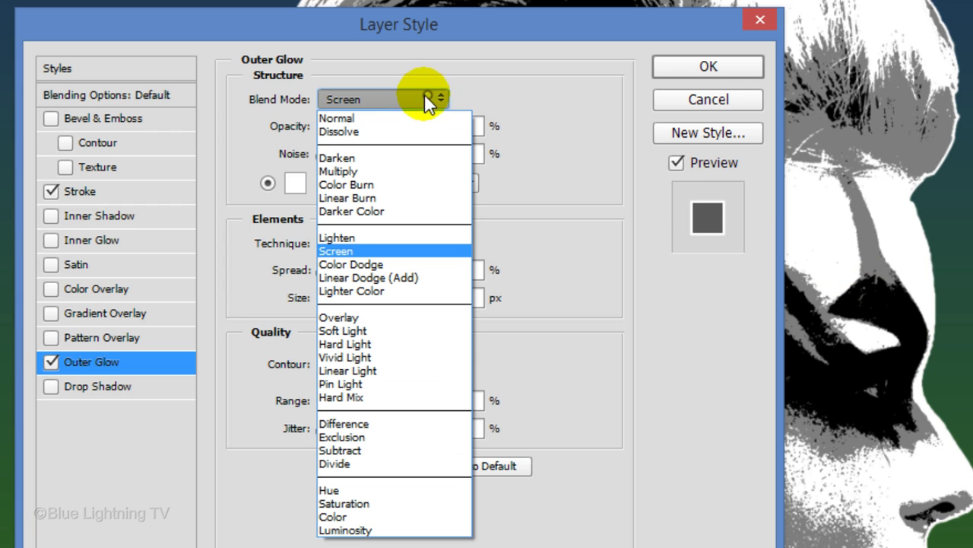
{"action": "left_click", "coordinate": [400, 264]}
{"action": "double_click", "coordinate": [466, 126]}
{"action": "type", "text": "50"}
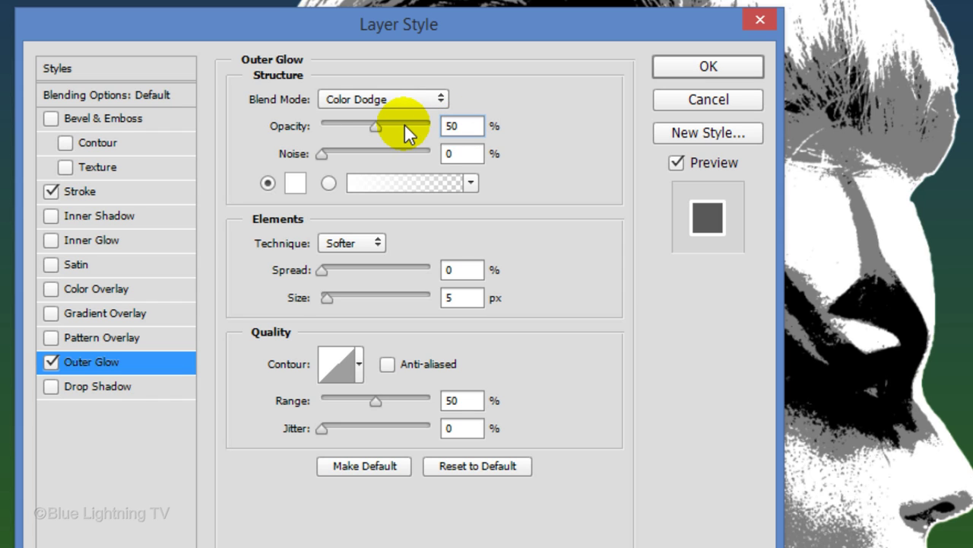
{"action": "double_click", "coordinate": [460, 270]}
{"action": "type", "text": "100"}
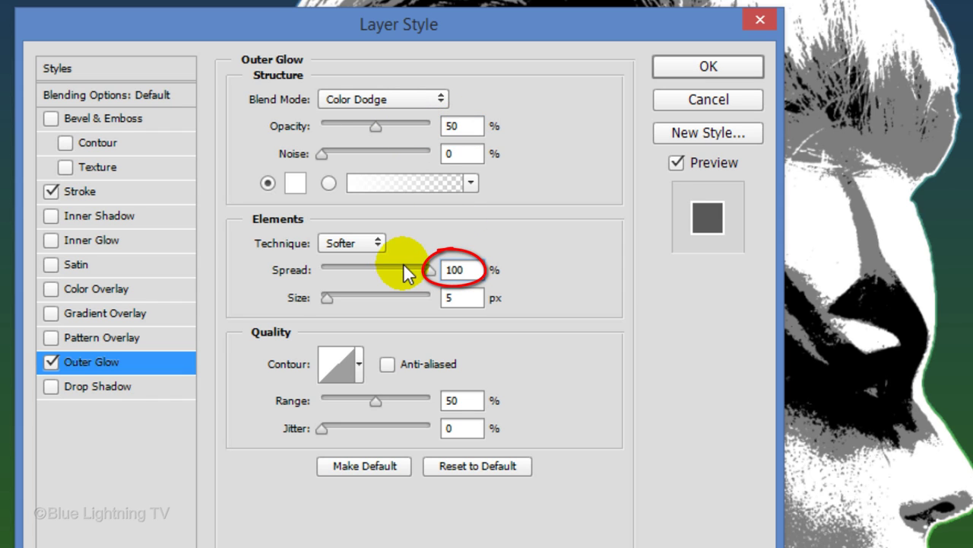
{"action": "left_click", "coordinate": [463, 297]}
{"action": "type", "text": "30"}
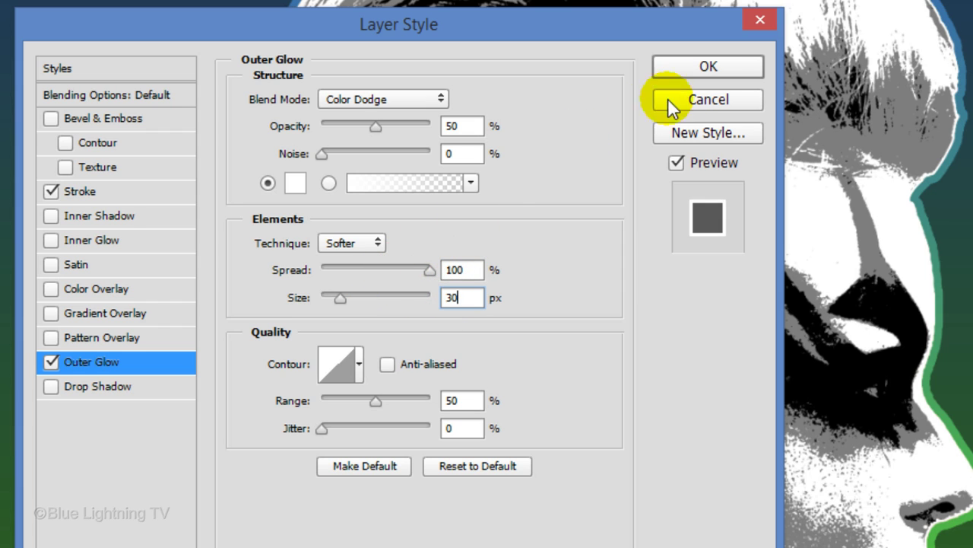
{"action": "left_click", "coordinate": [716, 67]}
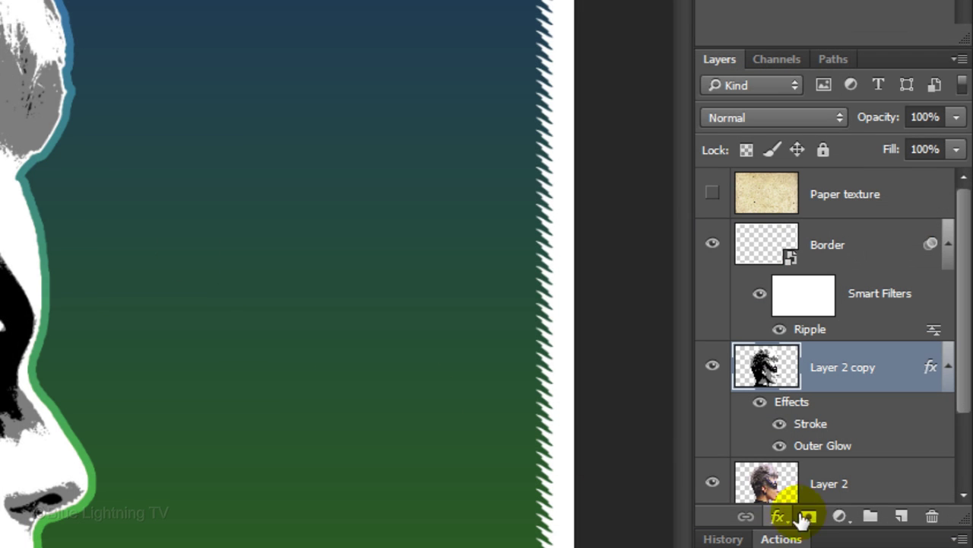
- Add a Gradient Map adjustment layer and clip it to Layer 2 copy
{"action": "left_click", "coordinate": [841, 517]}
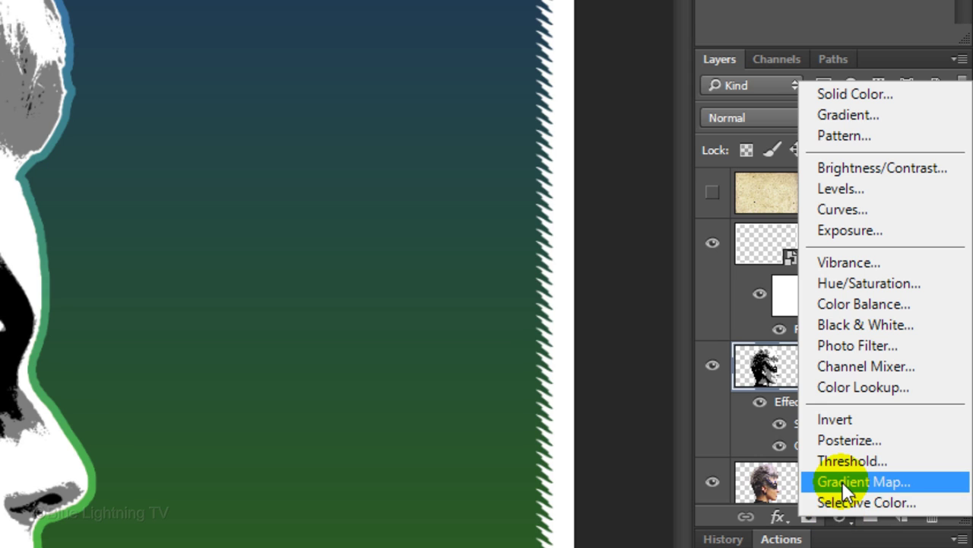
{"action": "left_click", "coordinate": [844, 482]}
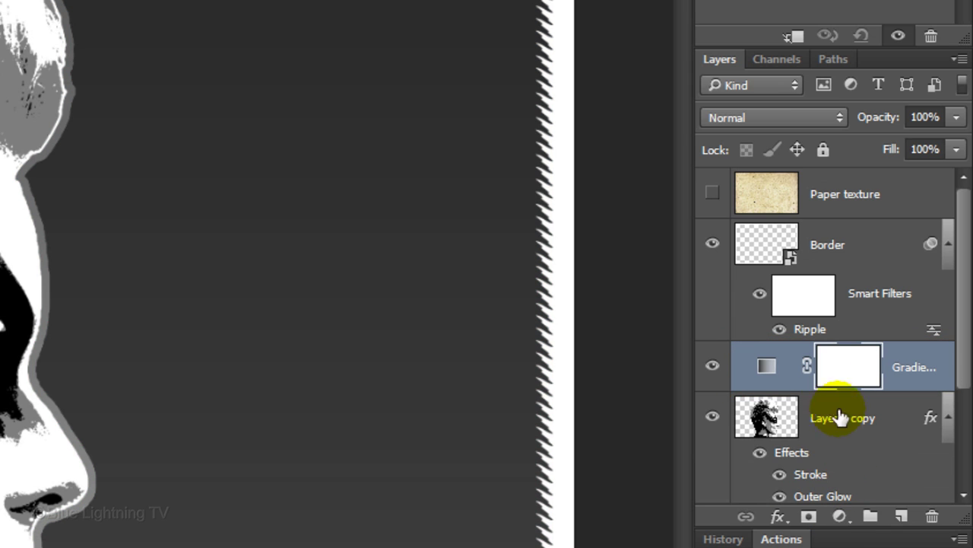
{"action": "left_click", "coordinate": [795, 36]}
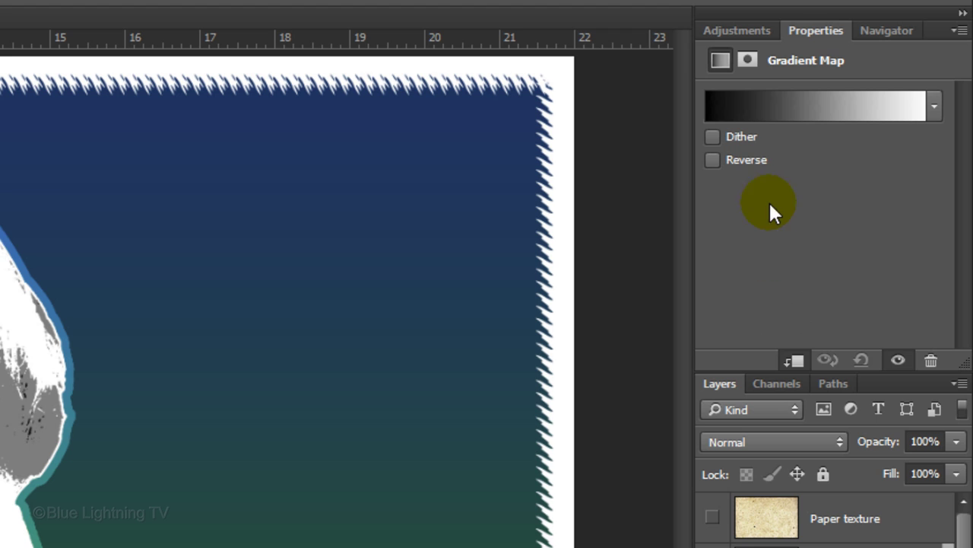
- Recolour the gradient map's left black stop to navy blue, hex 0e188d
{"action": "left_click", "coordinate": [780, 109]}
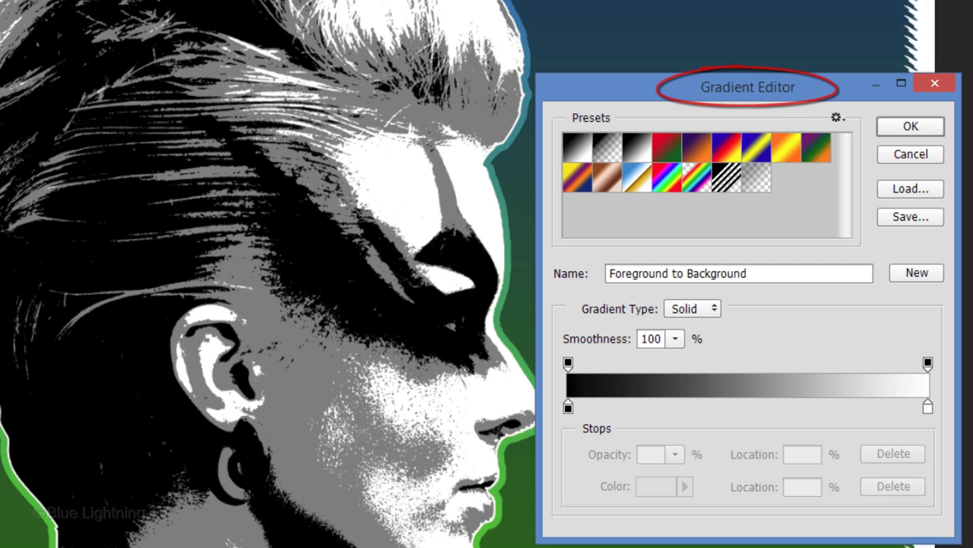
{"action": "left_click", "coordinate": [578, 403]}
{"action": "left_click", "coordinate": [569, 409]}
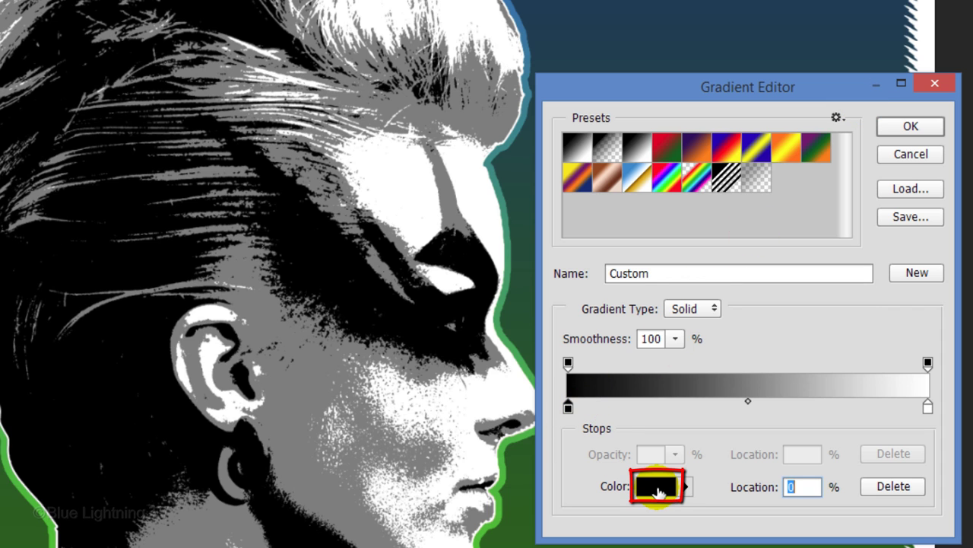
{"action": "left_click", "coordinate": [655, 489]}
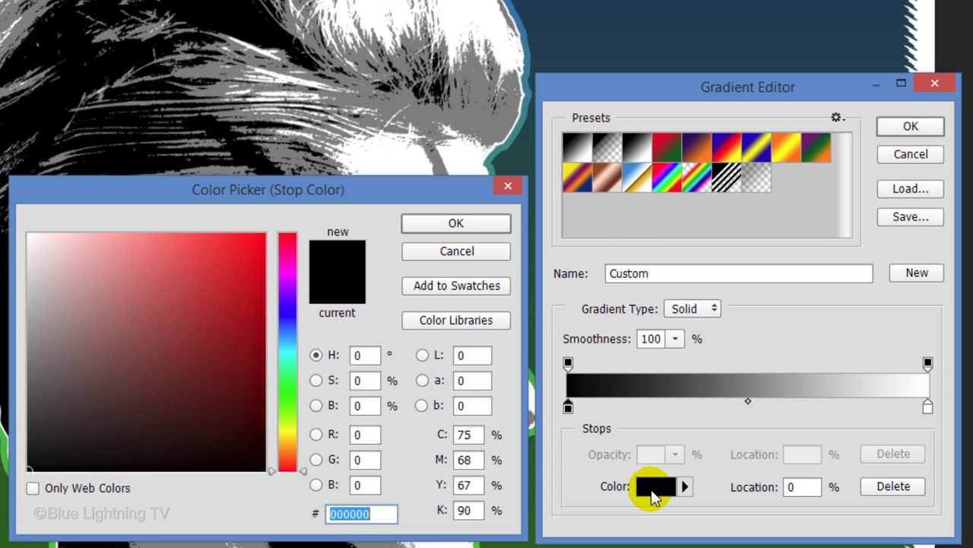
{"action": "type", "text": "0e18"}
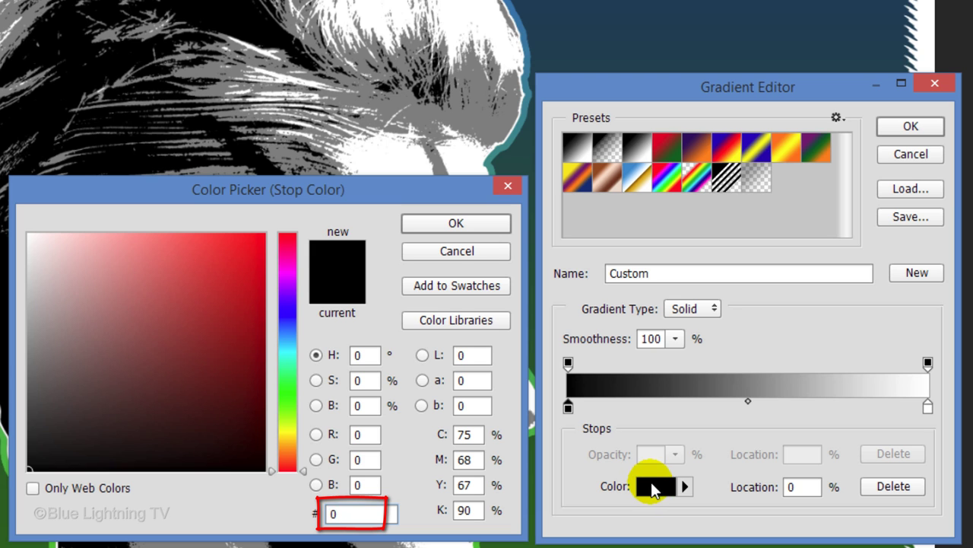
{"action": "type", "text": "8d"}
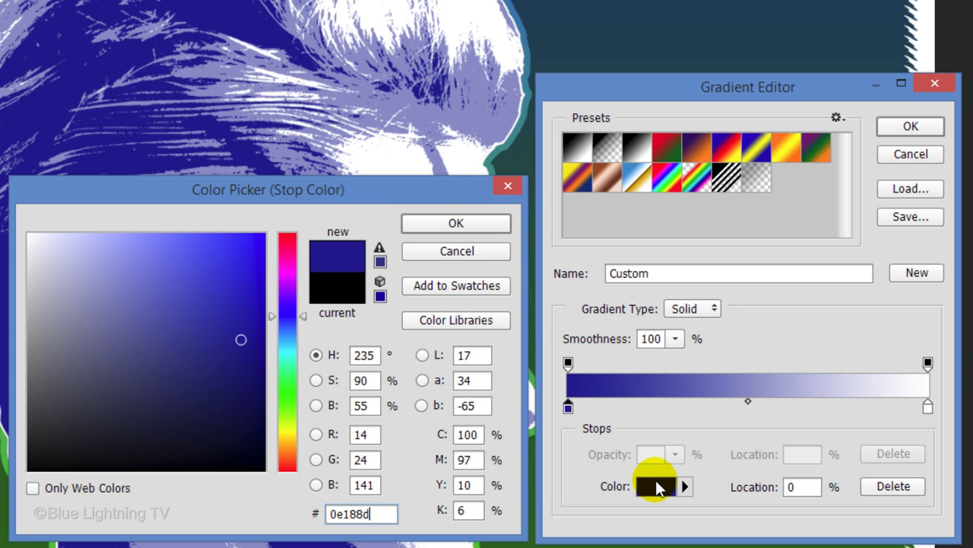
{"action": "key", "text": "Return"}
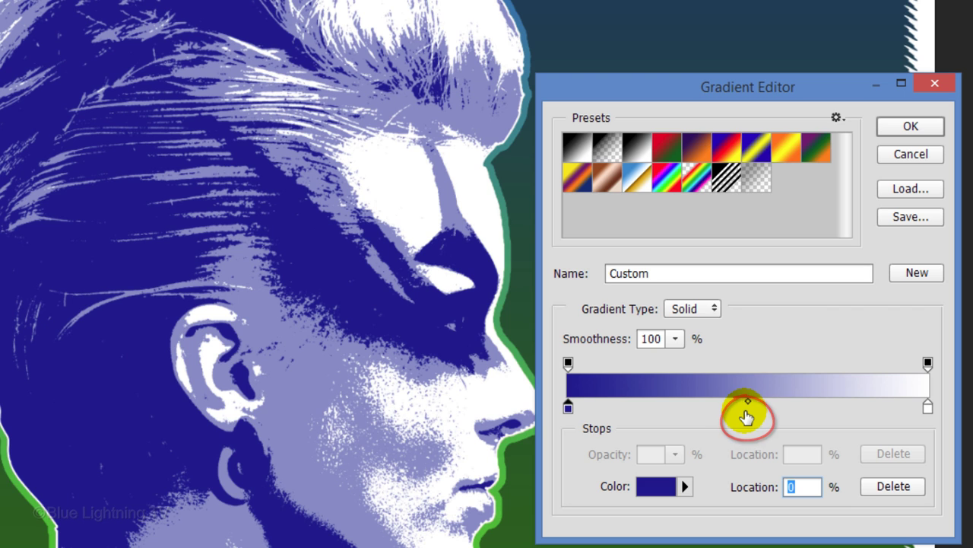
- Add a gradient stop at 49% coloured olive-yellow, hex b5ba17
{"action": "left_click", "coordinate": [745, 411]}
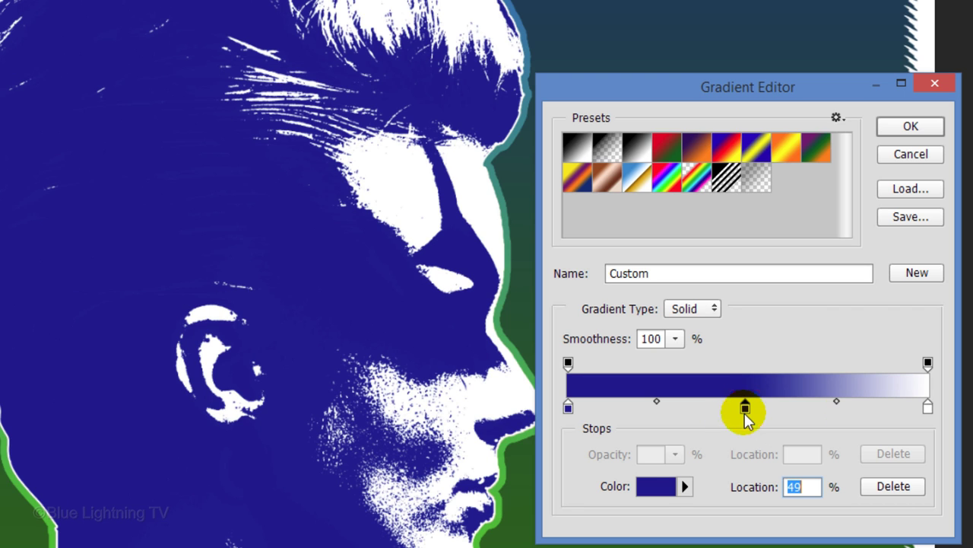
{"action": "left_click", "coordinate": [660, 488]}
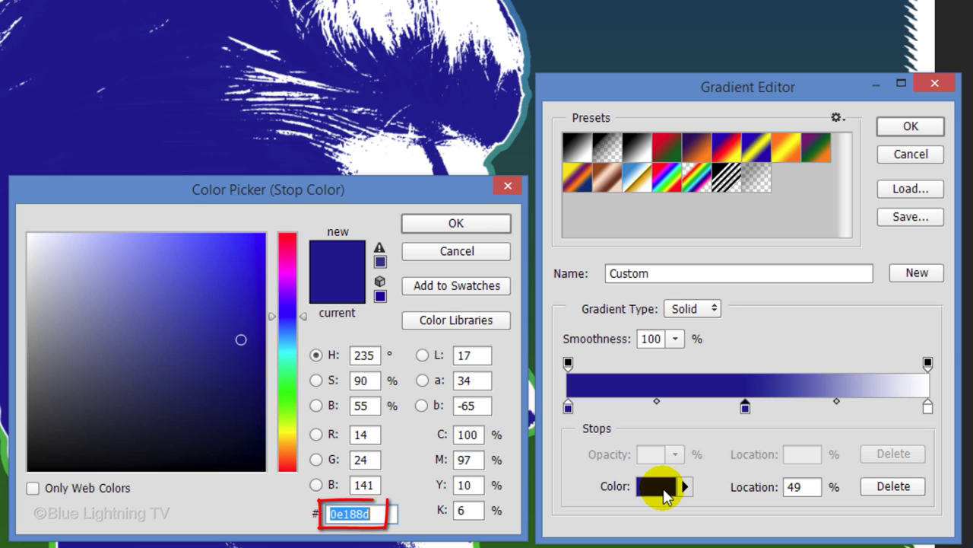
{"action": "type", "text": "b5ba17"}
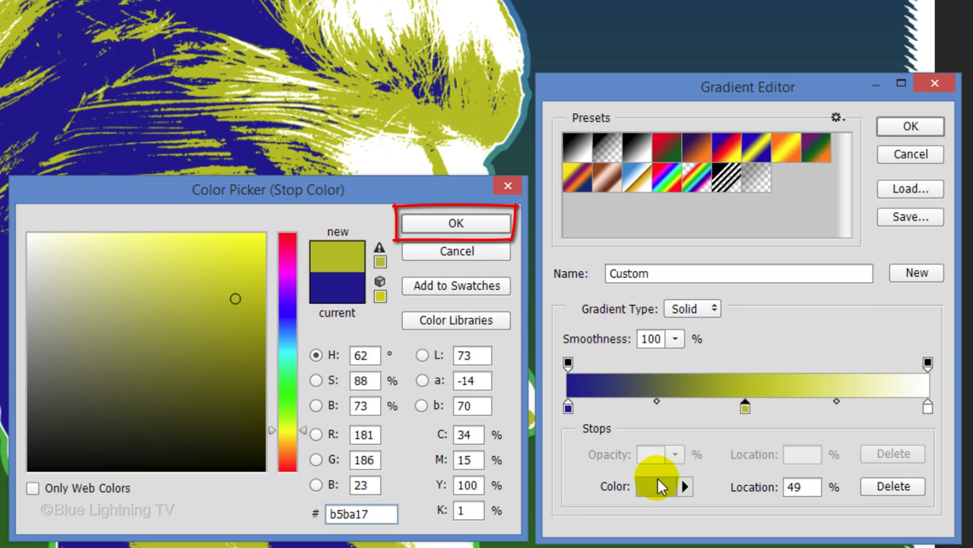
{"action": "key", "text": "Return"}
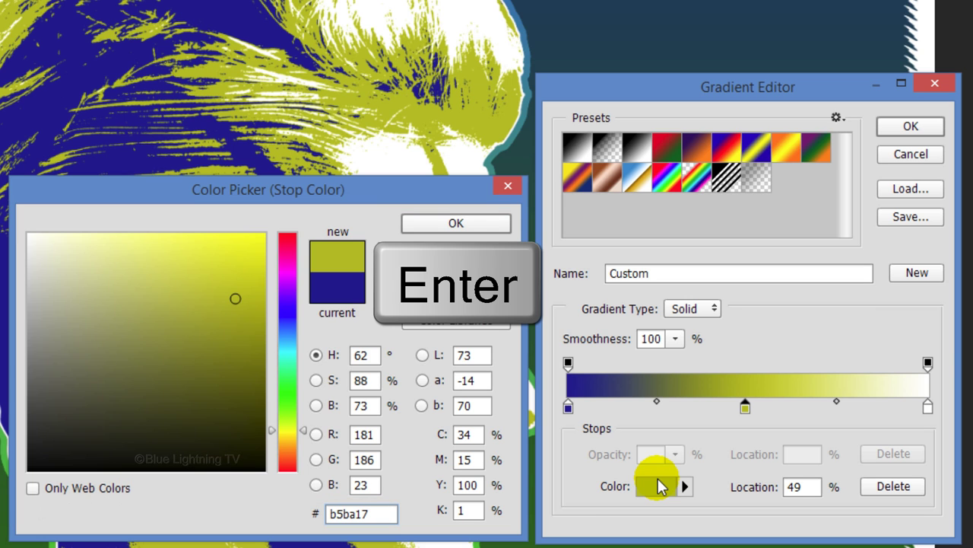